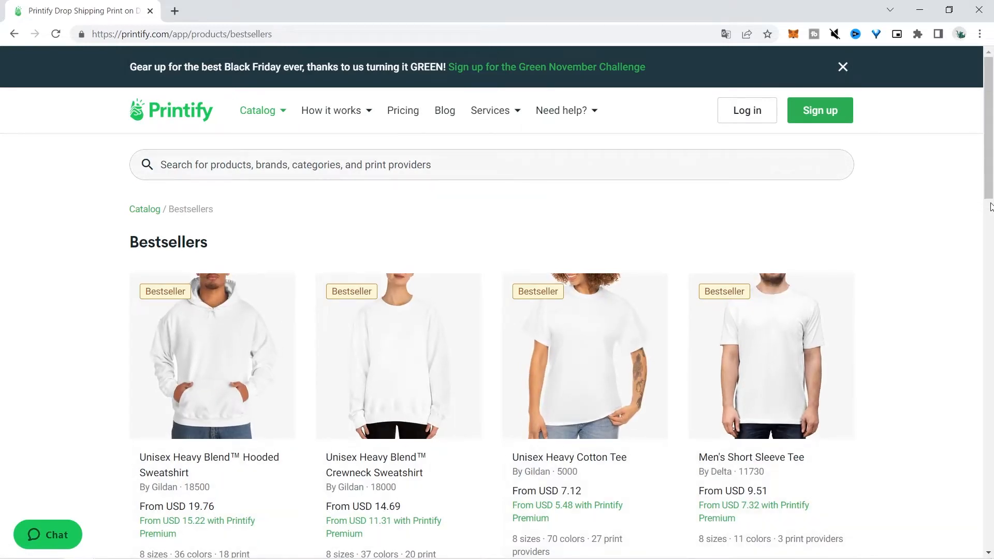
- Browse Printify's Bestsellers catalog for print-on-demand products, including apparel, posters and the Sublimation Socks
scroll(844, 309, "down", 5)
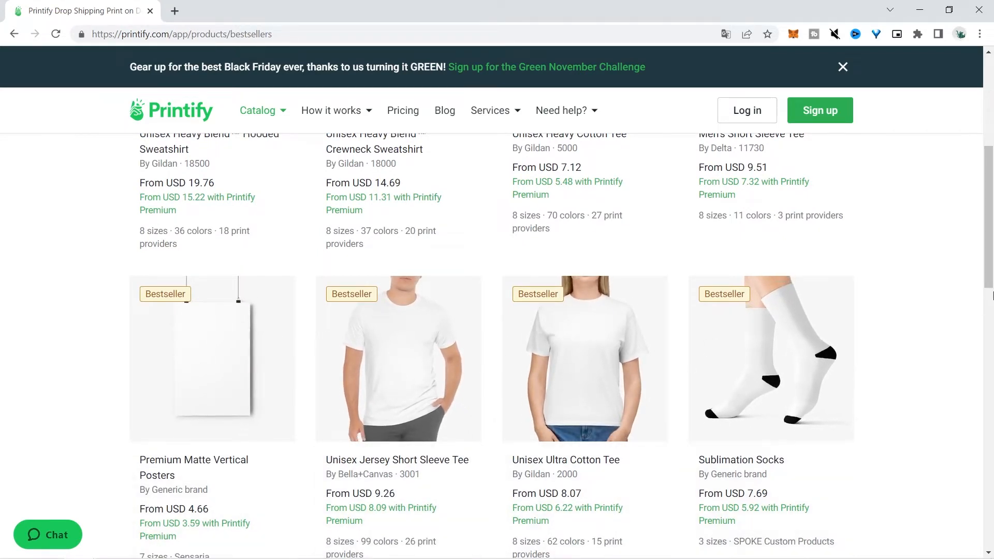
left_click_drag(992, 263, 992, 195)
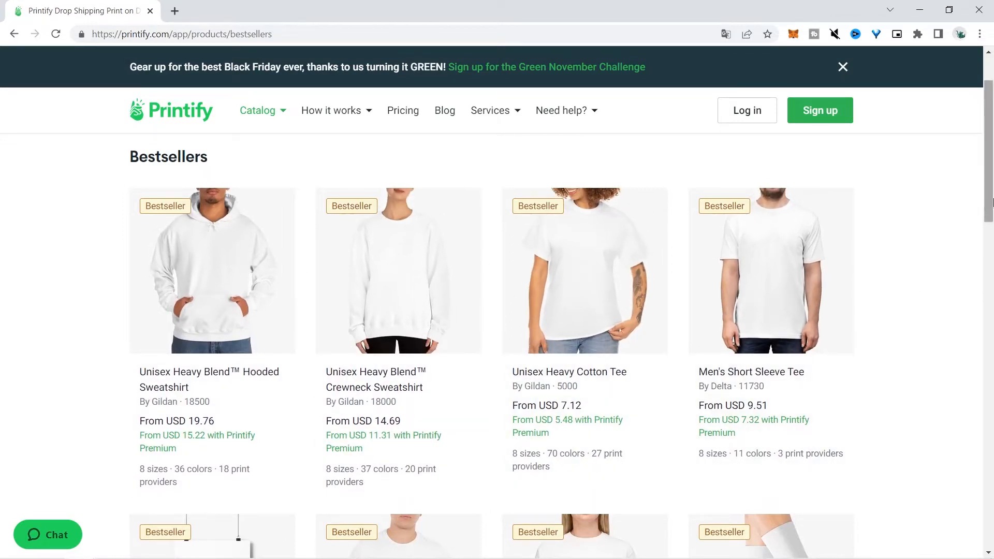
scroll(621, 321, "down", 5)
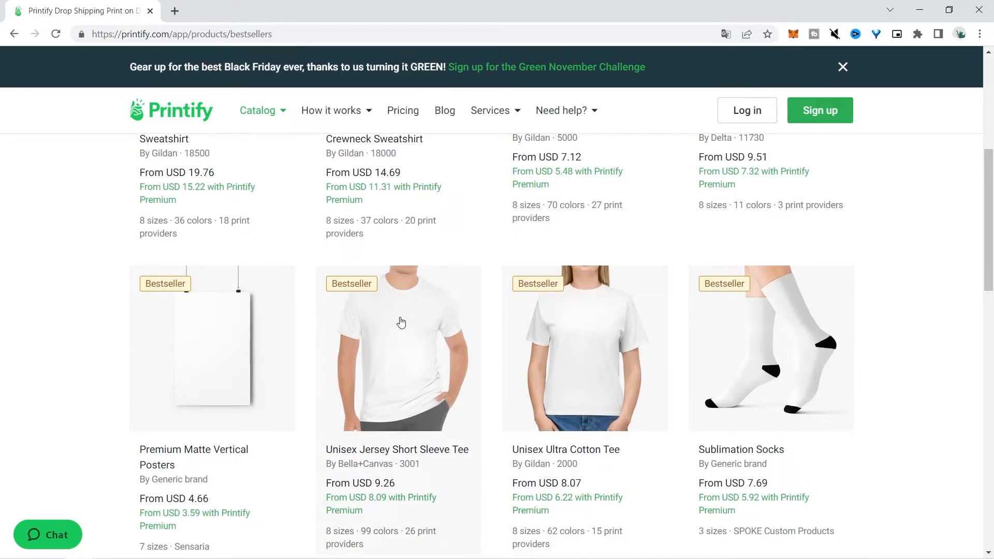
left_click_drag(991, 232, 991, 252)
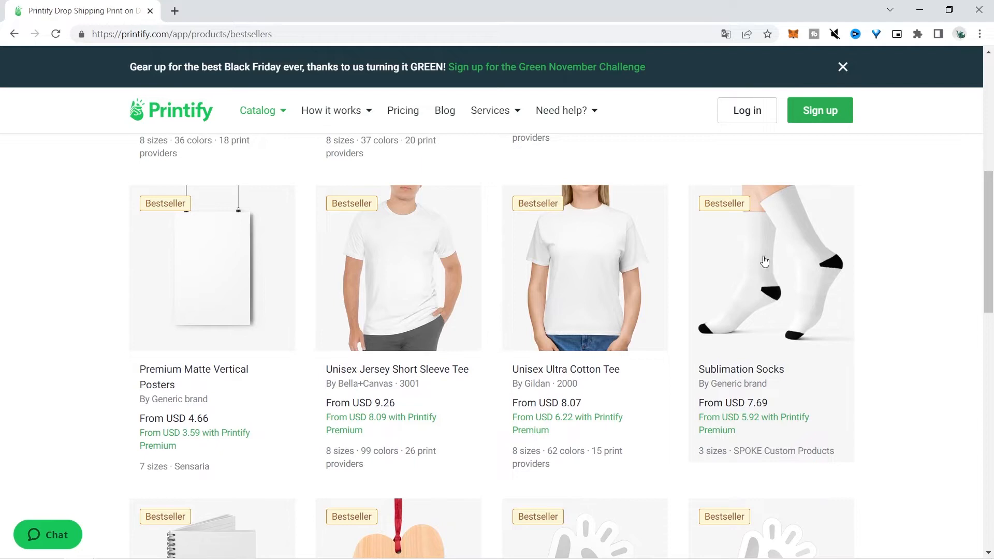
left_click_drag(992, 233, 992, 481)
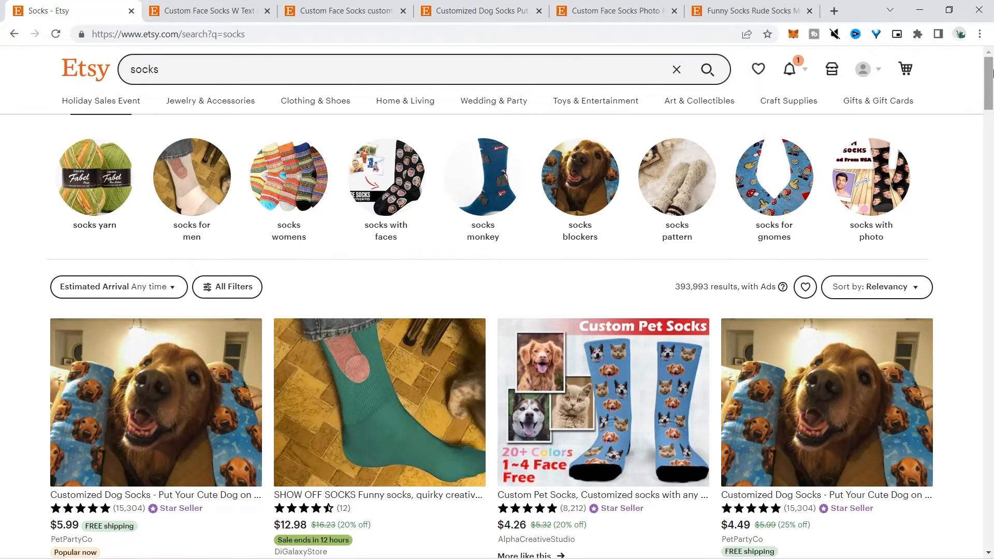
- Switch to Etsy and look through the search results for "socks" to examine designs, prices and review counts
scroll(259, 221, "down", 4)
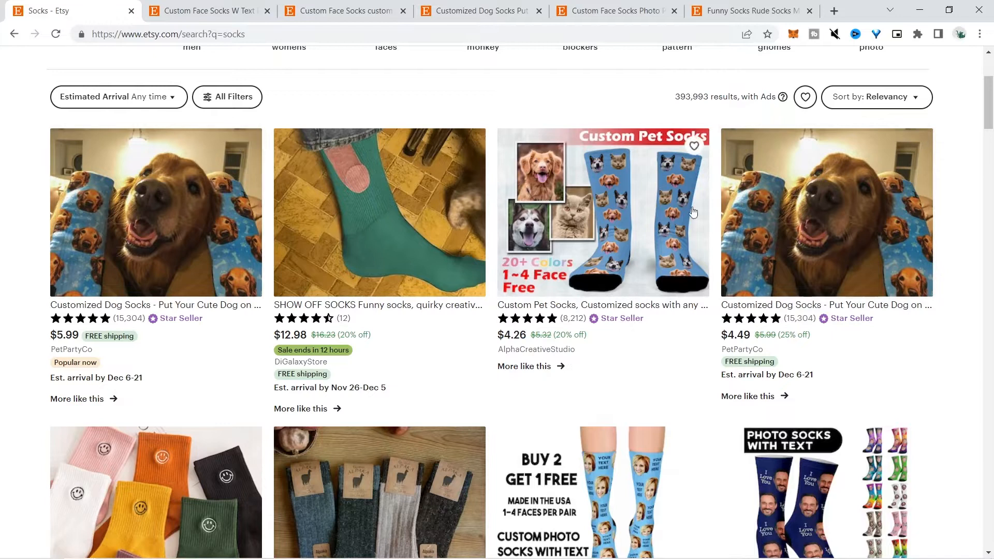
scroll(230, 250, "down", 5)
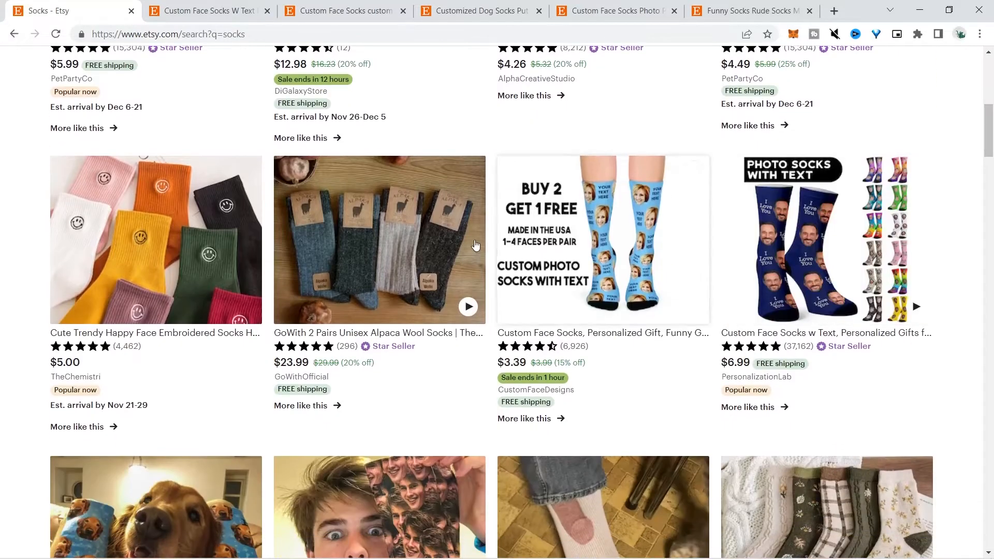
left_click_drag(993, 144, 992, 207)
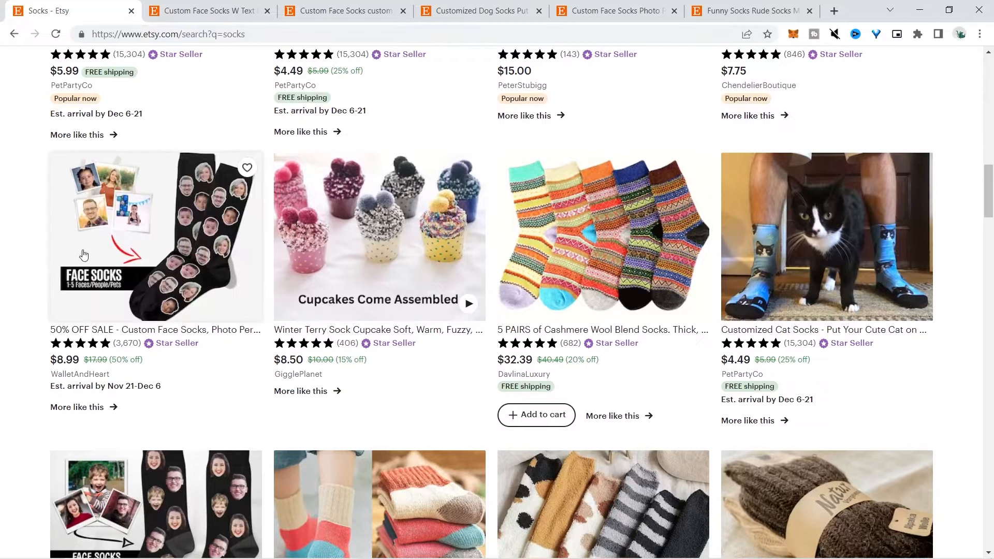
- Compare the opened sock listings, covering the custom face, dog and funny socks, for their designs, prices and shop sales
left_click(176, 11)
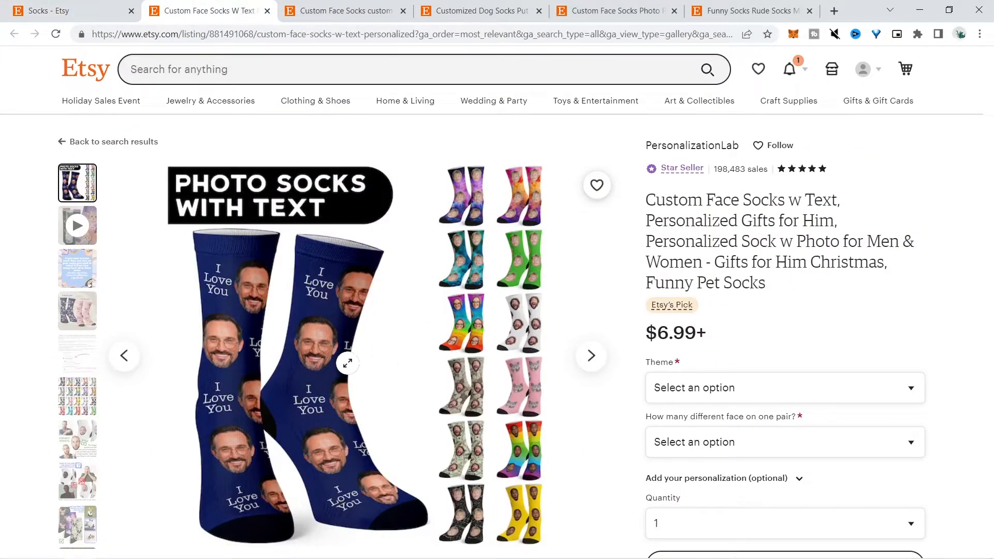
left_click(320, 19)
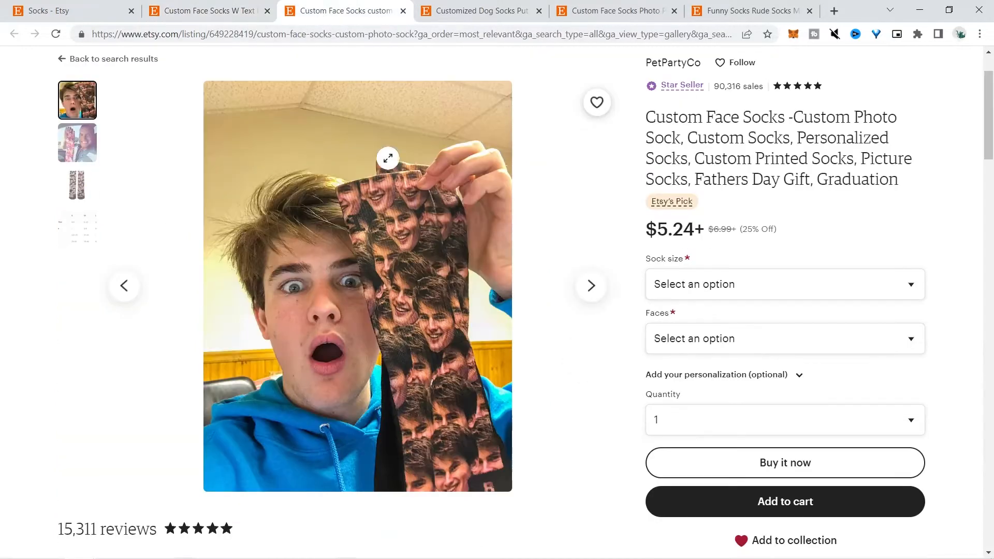
left_click(469, 11)
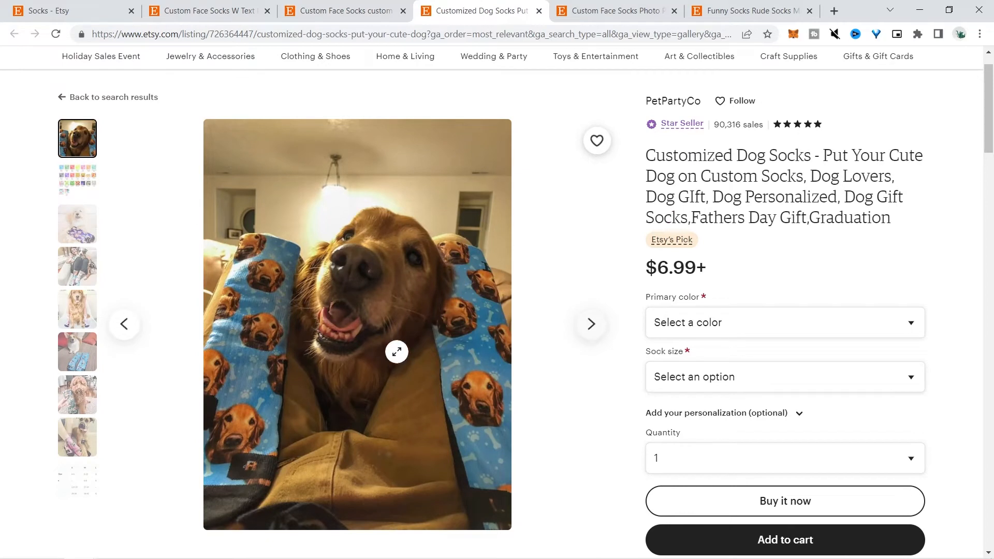
left_click(633, 15)
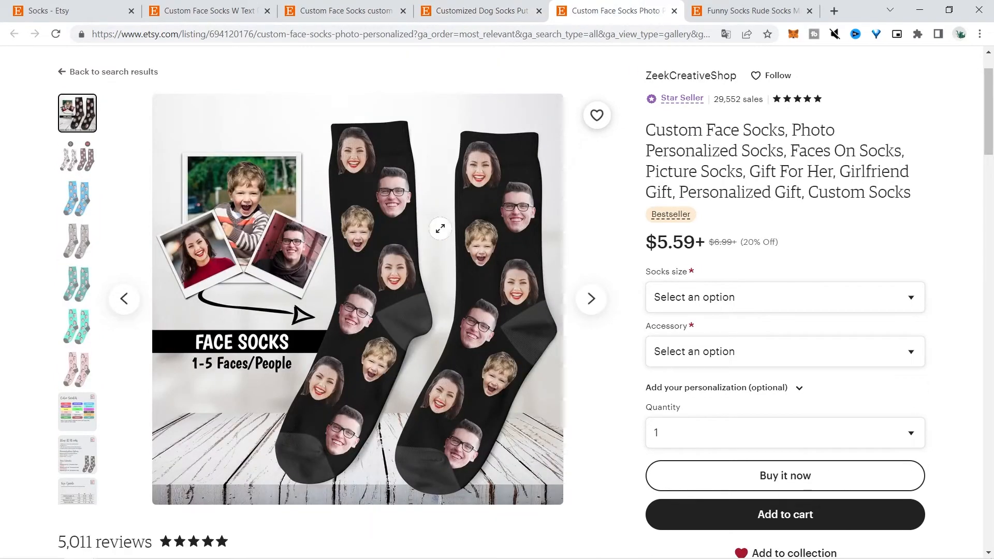
left_click(740, 11)
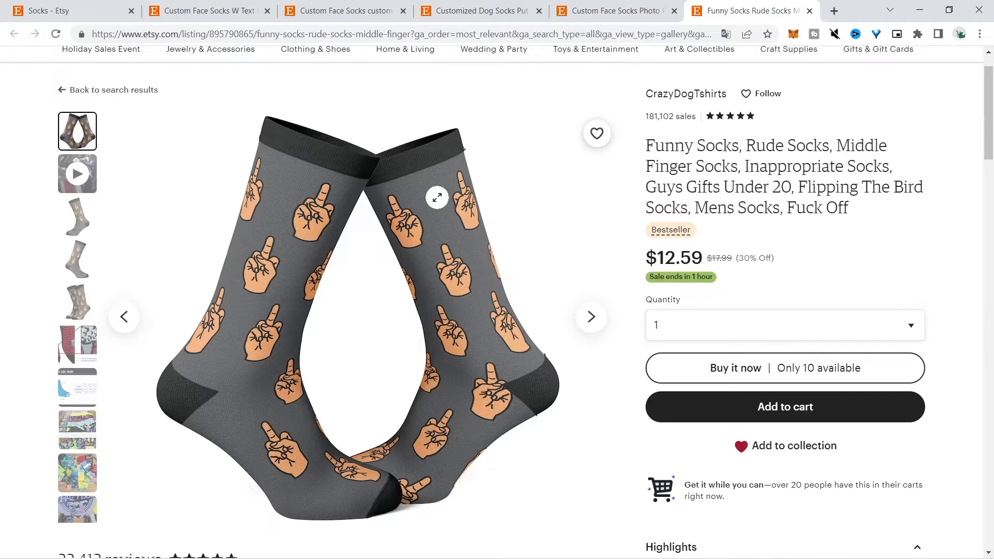
left_click(484, 12)
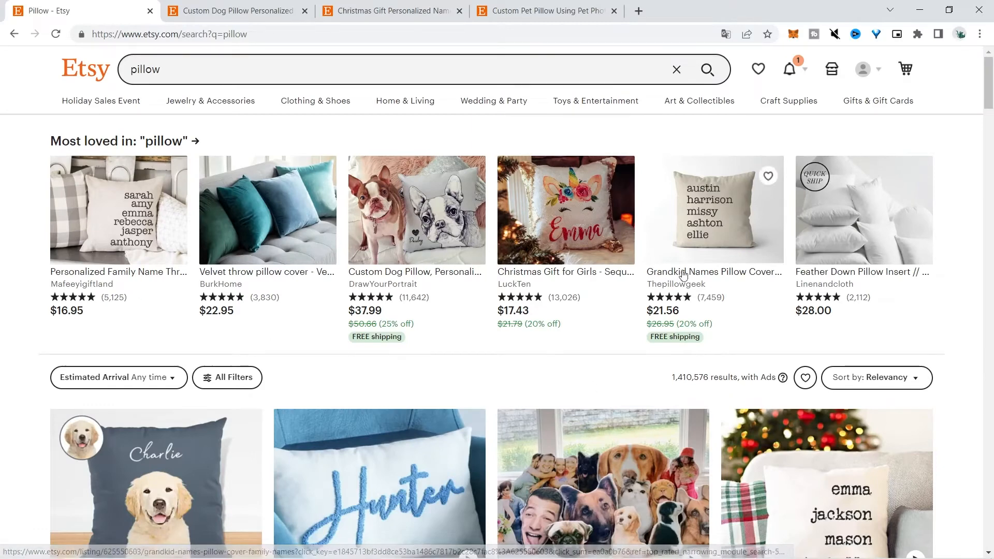
- Look through the Etsy search results for "pillow" to examine personalized designs, prices and review counts
scroll(990, 98, "down", 5)
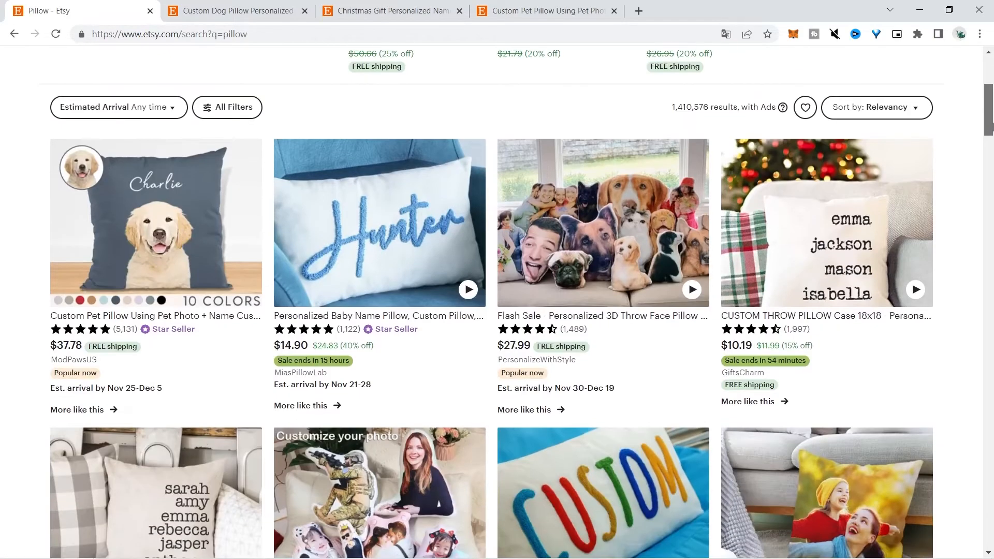
scroll(992, 101, "down", 6)
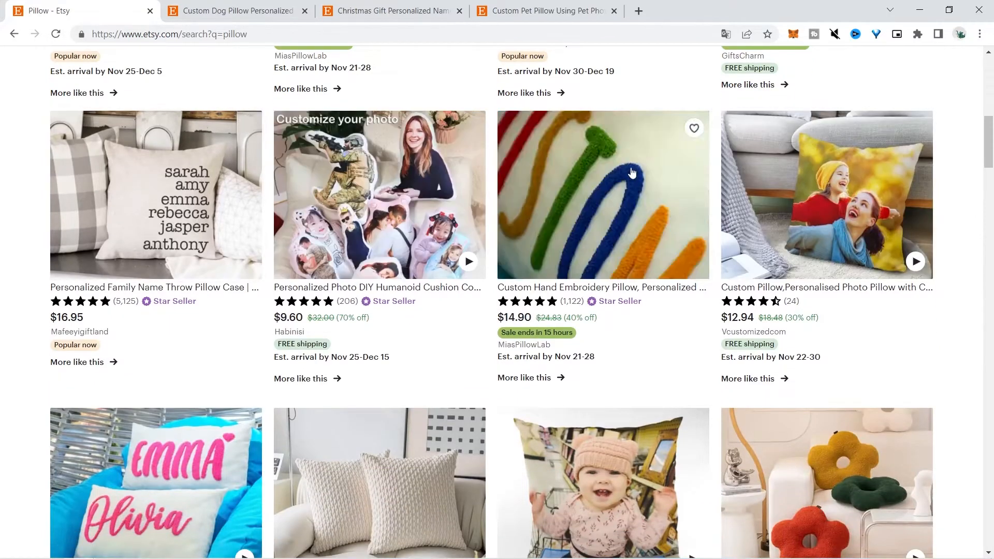
scroll(972, 177, "down", 5)
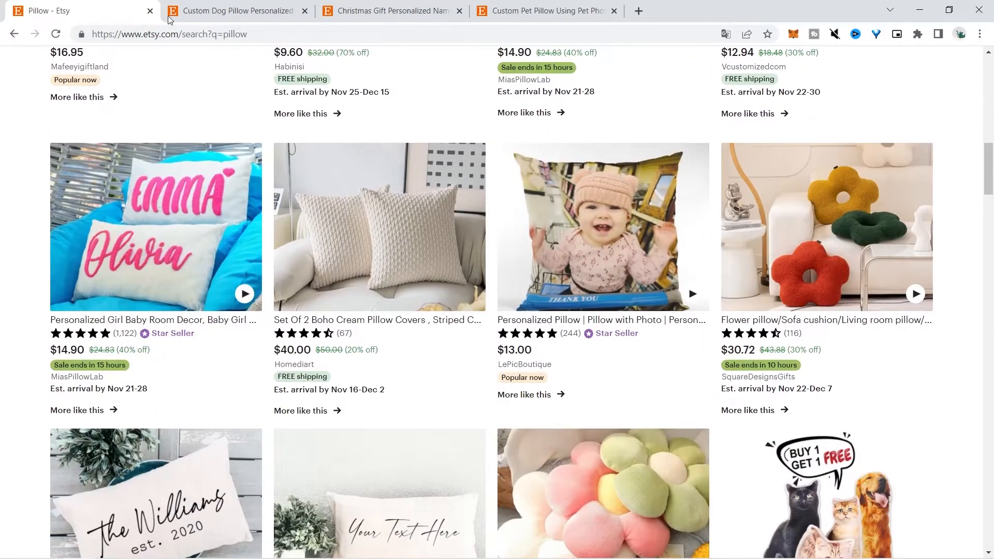
- View the opened pillow listings one after another: Custom Dog Pillow, Christmas Gift Personalized Name and Custom Pet Pillow Using Pet Photo
left_click(169, 19)
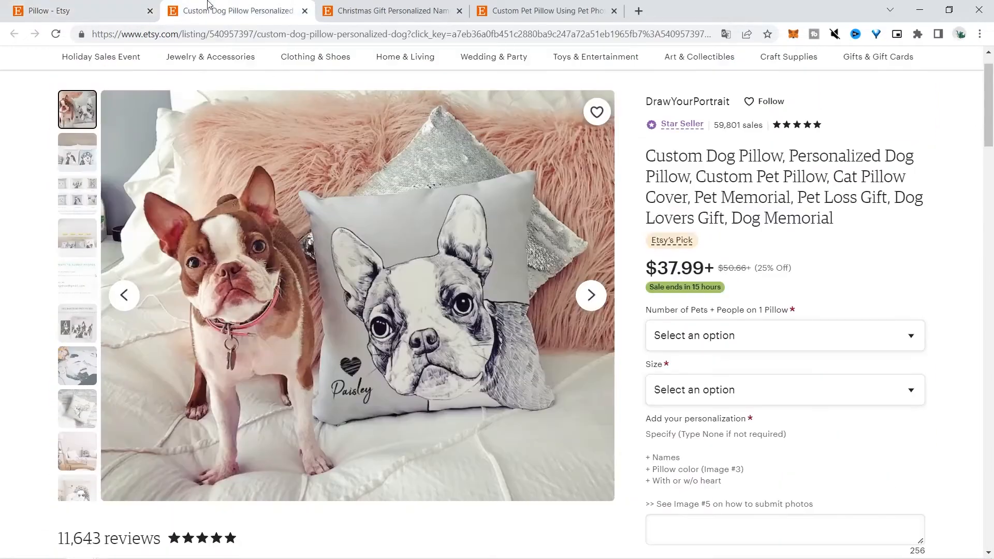
left_click(409, 7)
left_click(548, 5)
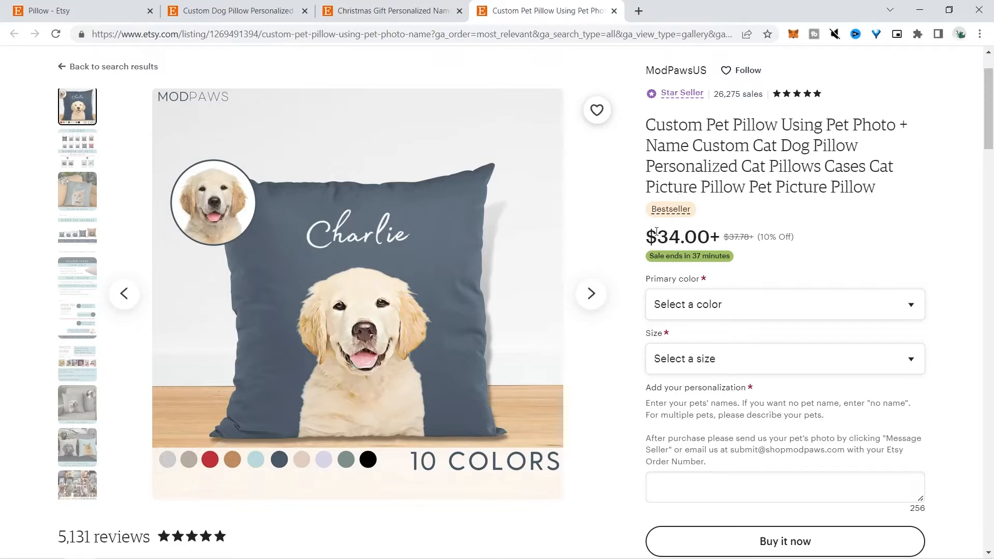
- Check the Custom Pet Pillow listing's price, sort its item reviews by Most recent and examine the review dates
left_click_drag(653, 233, 720, 237)
left_click(844, 236)
scroll(258, 165, "down", 8)
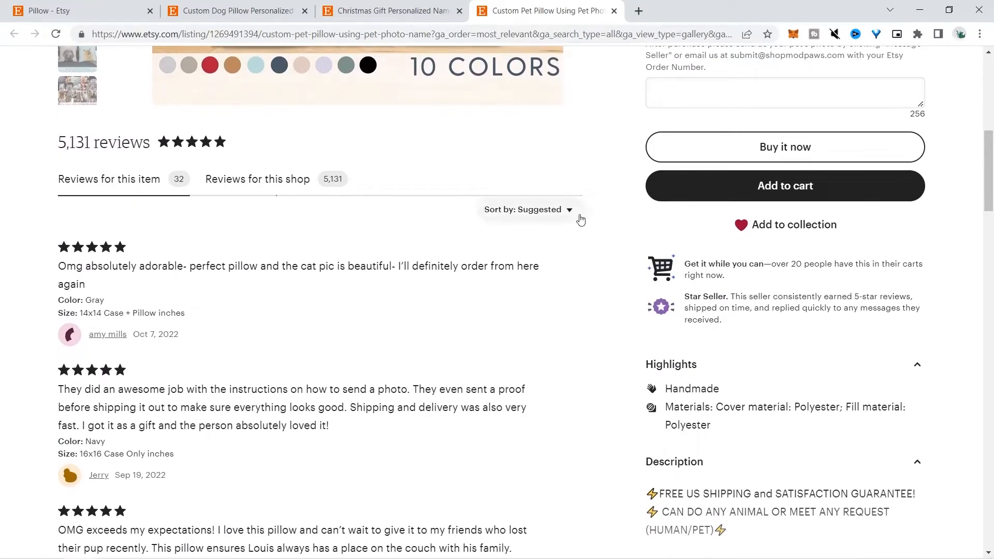
scroll(594, 149, "down", 2)
left_click(549, 112)
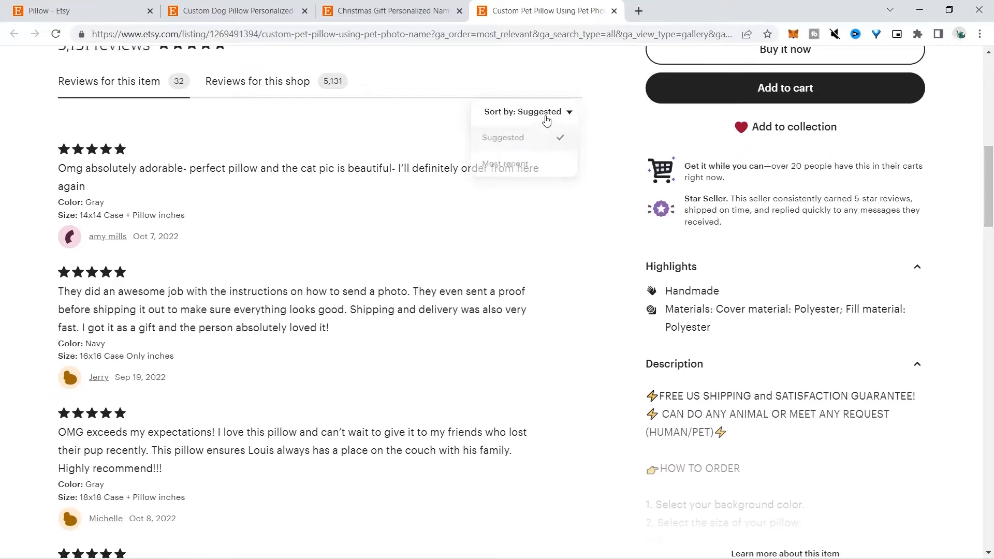
left_click(544, 173)
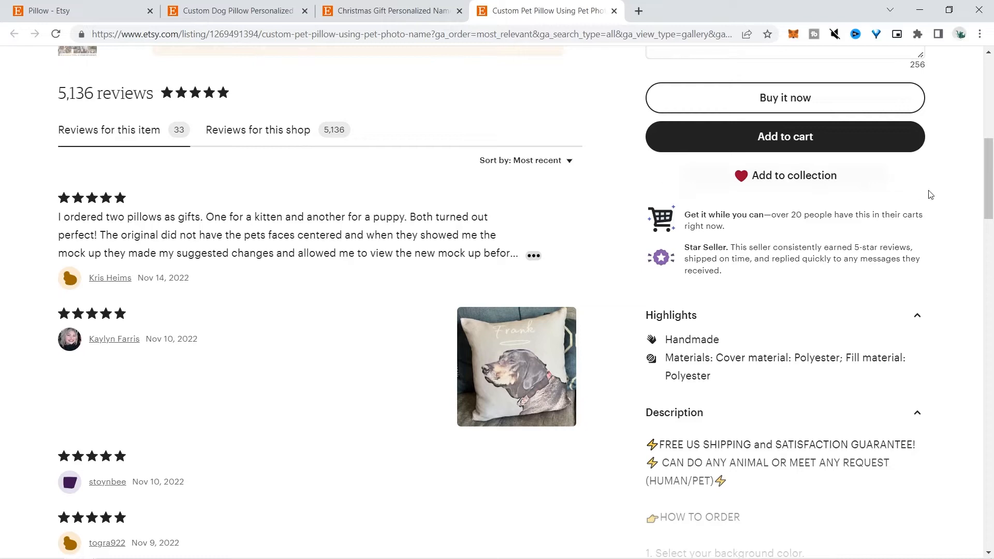
scroll(930, 195, "down", 1)
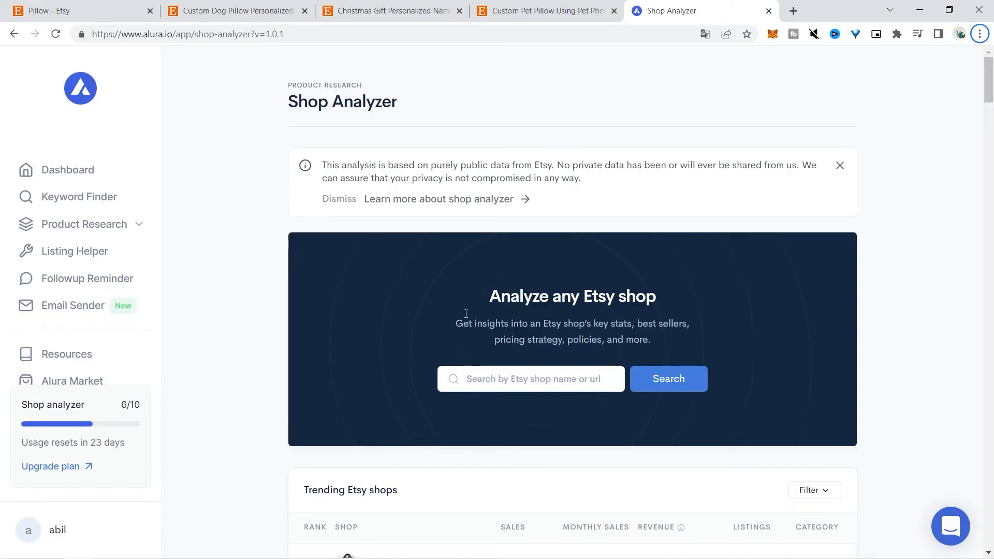
- In Alura's Shop Analyzer, search for the Etsy shop ModPawsUS and examine its shop report and listings
left_click(523, 381)
type("ModPawsUS")
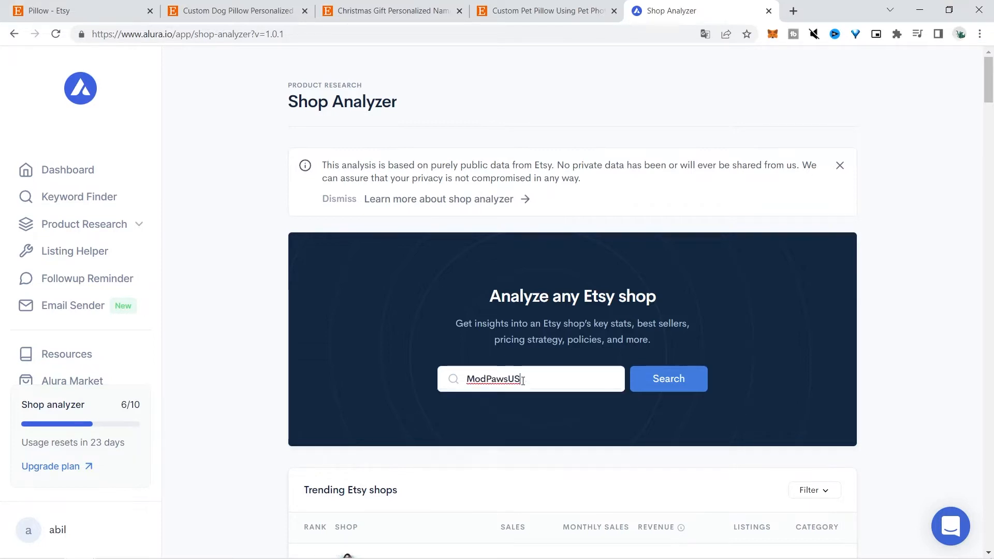
left_click(659, 377)
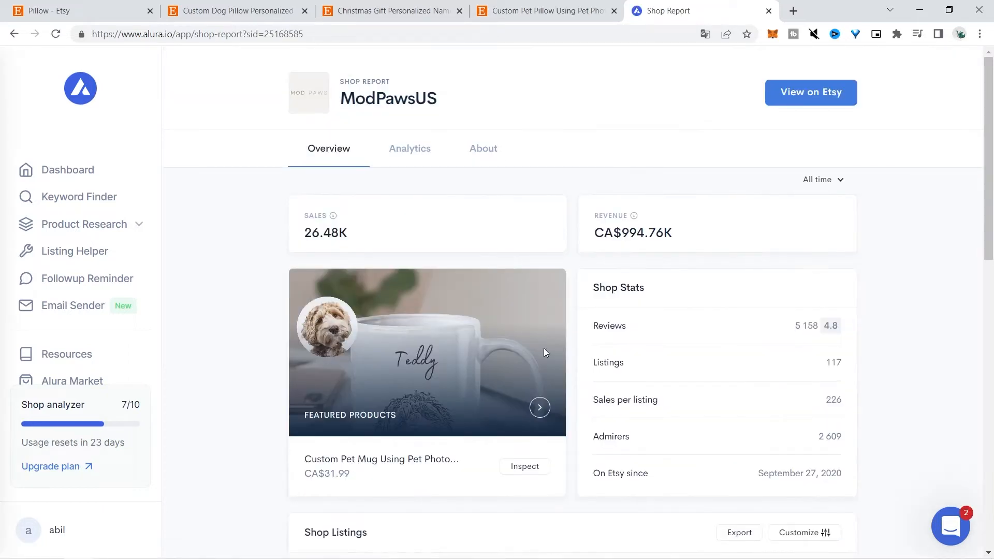
scroll(529, 309, "down", 12)
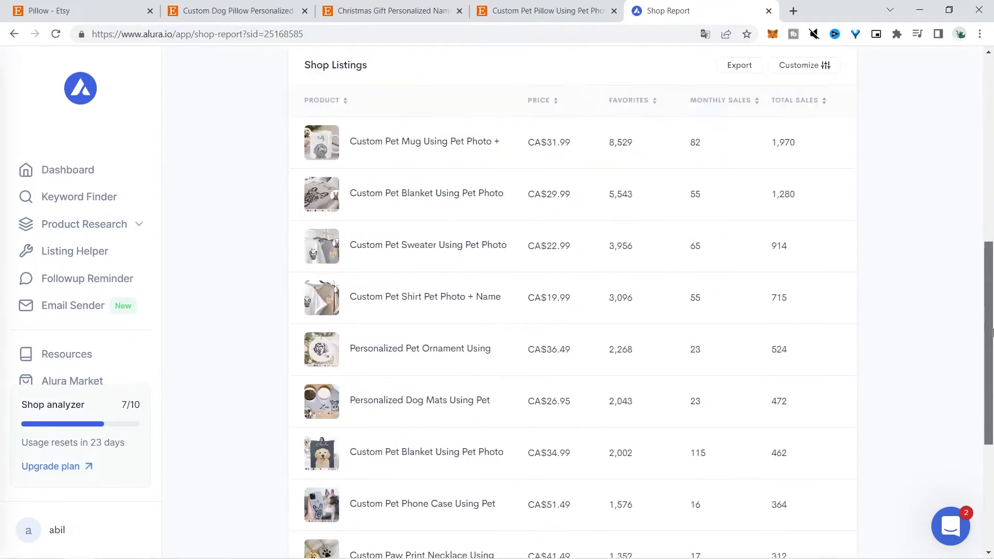
- Go to page 2 of the shop listings and examine the listing details of the Custom Pet Pillow Using Pet Photo
left_click(529, 467)
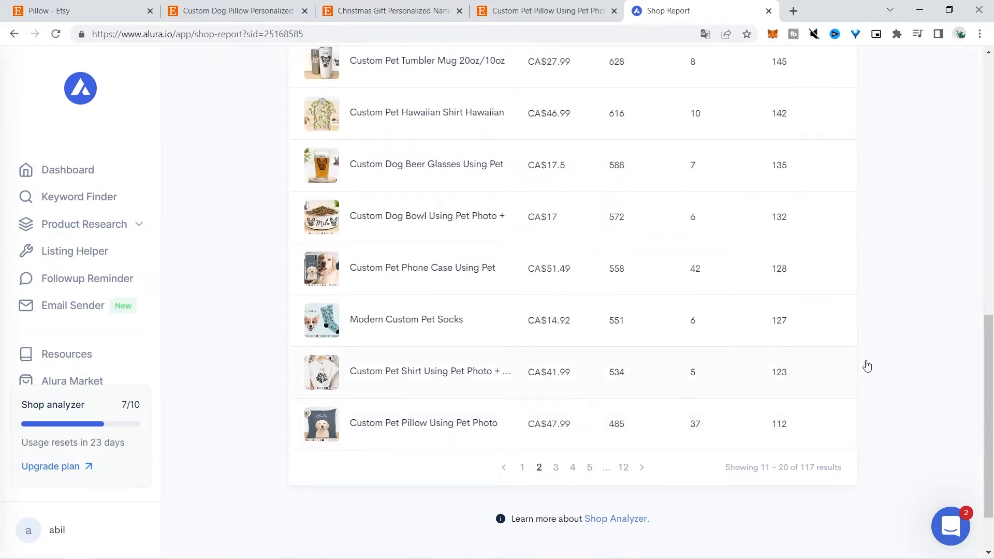
left_click(734, 441)
left_click_drag(240, 235, 234, 300)
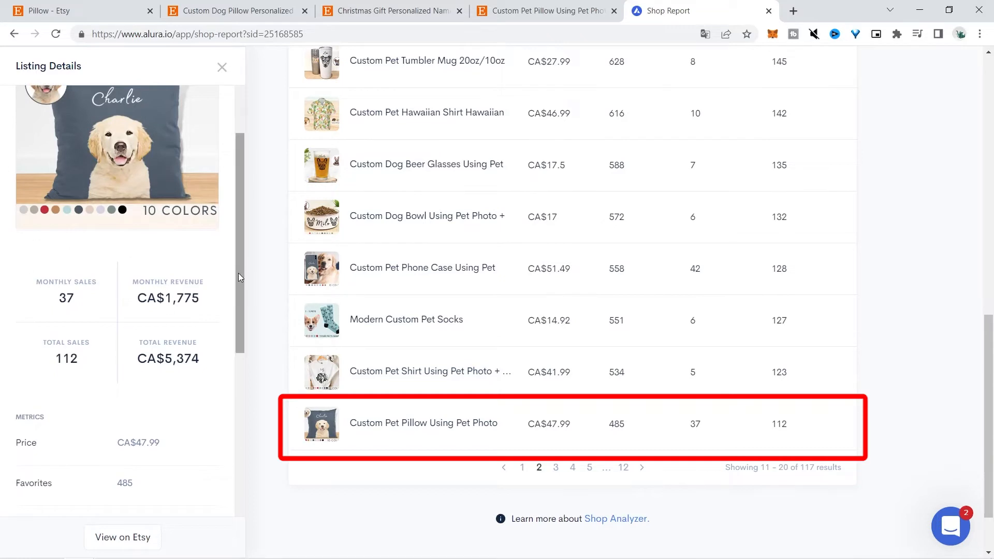
scroll(238, 272, "up", 5)
scroll(245, 278, "down", 2)
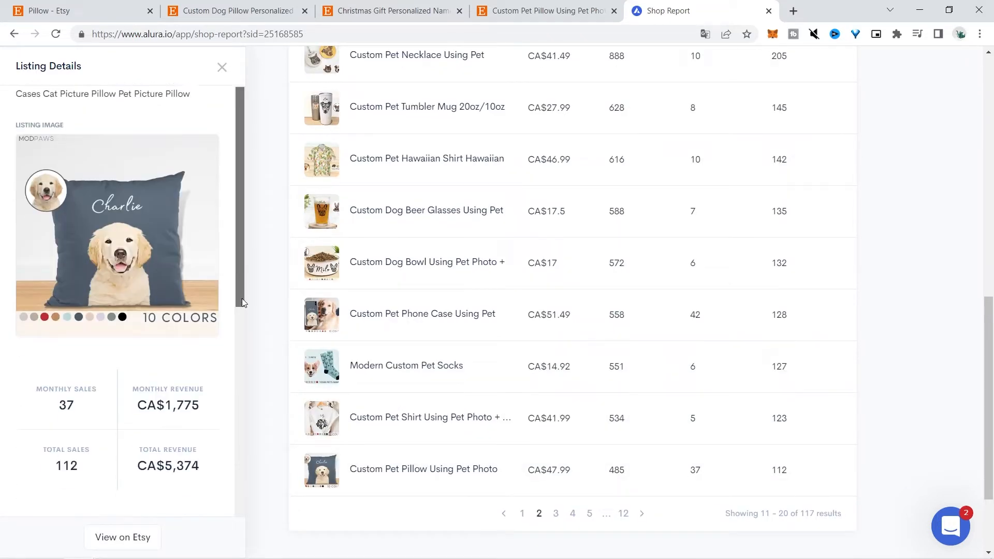
- Examine the sales details of the Custom Pet Phone Case on page 2 and the CA$34.99 Custom Pet Blanket on page 1, then return to page 2
left_click(366, 325)
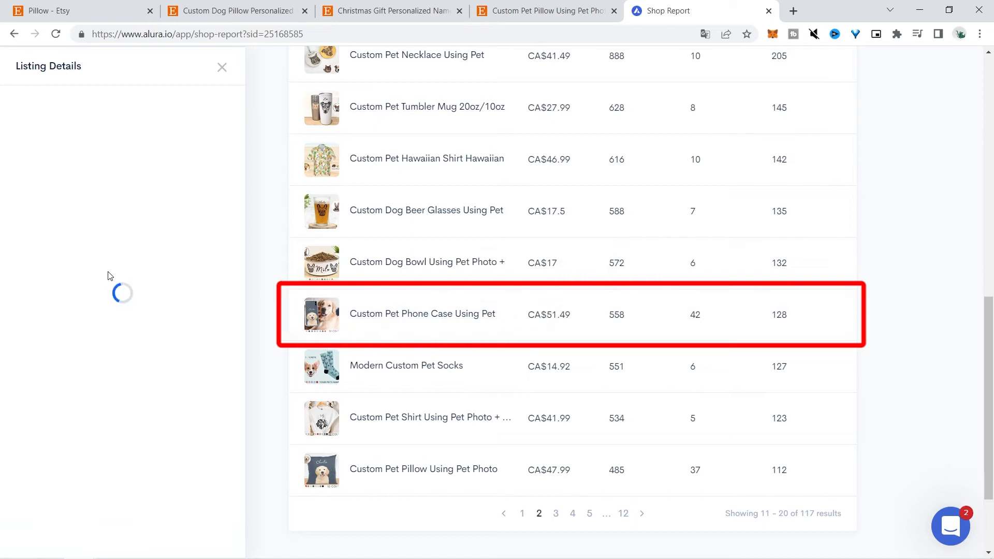
scroll(236, 275, "down", 2)
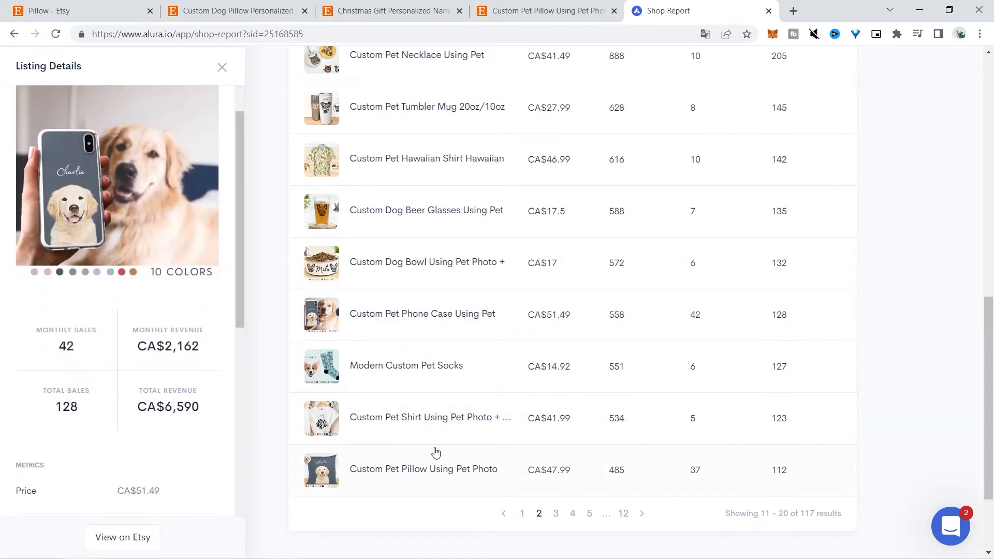
left_click(522, 514)
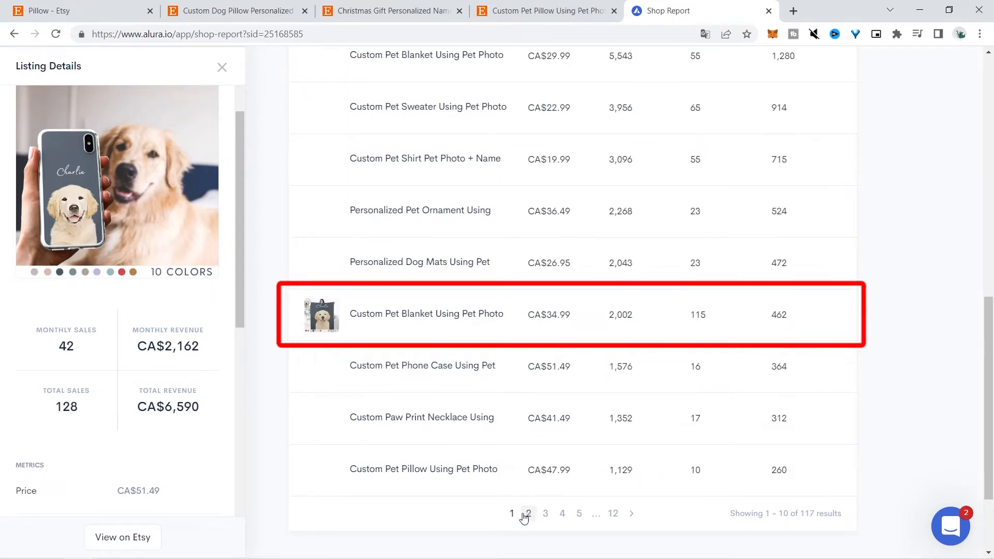
left_click(353, 315)
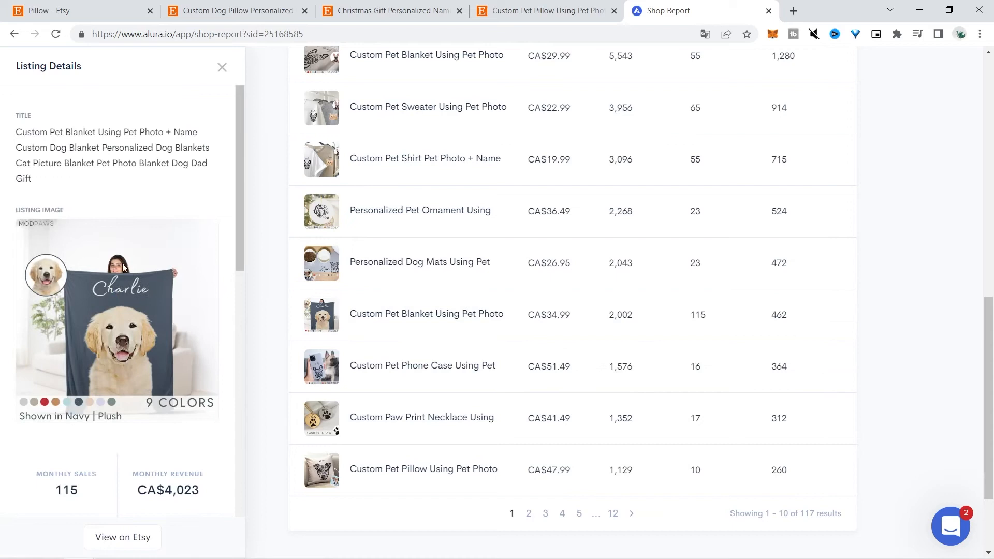
left_click_drag(241, 250, 240, 282)
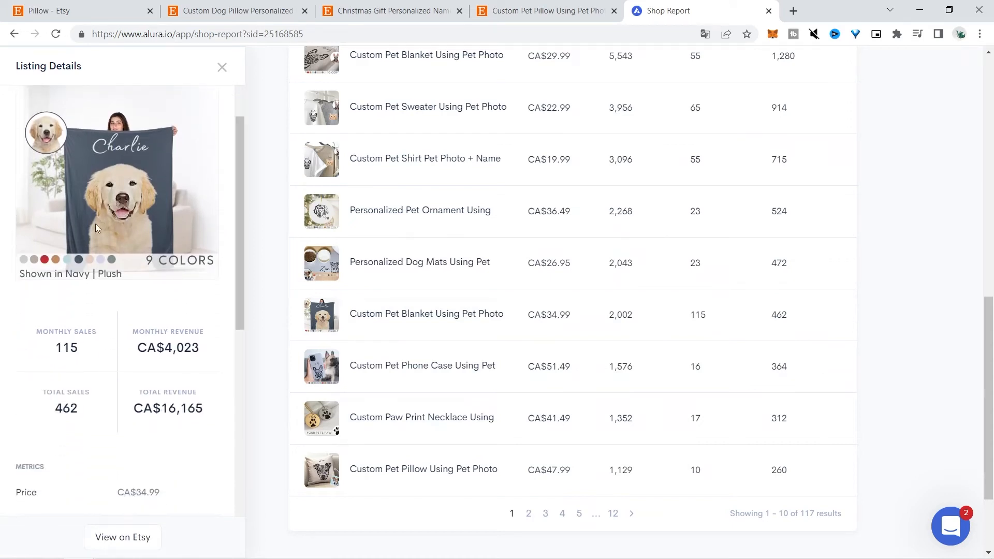
left_click(533, 513)
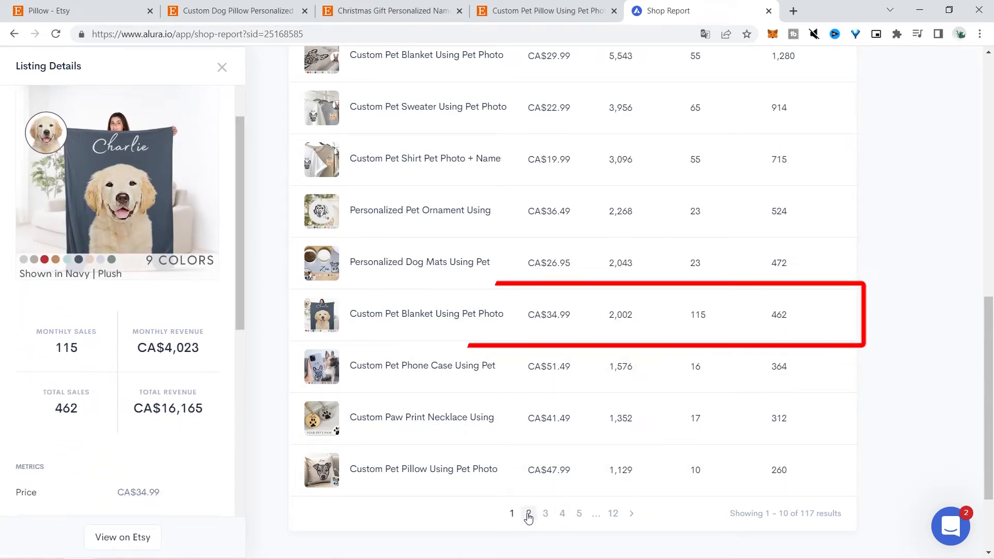
- Examine the listing details of the CA$47.99 Custom Pet Pillow on page 2 of the shop listings, then return to page 1
left_click(342, 469)
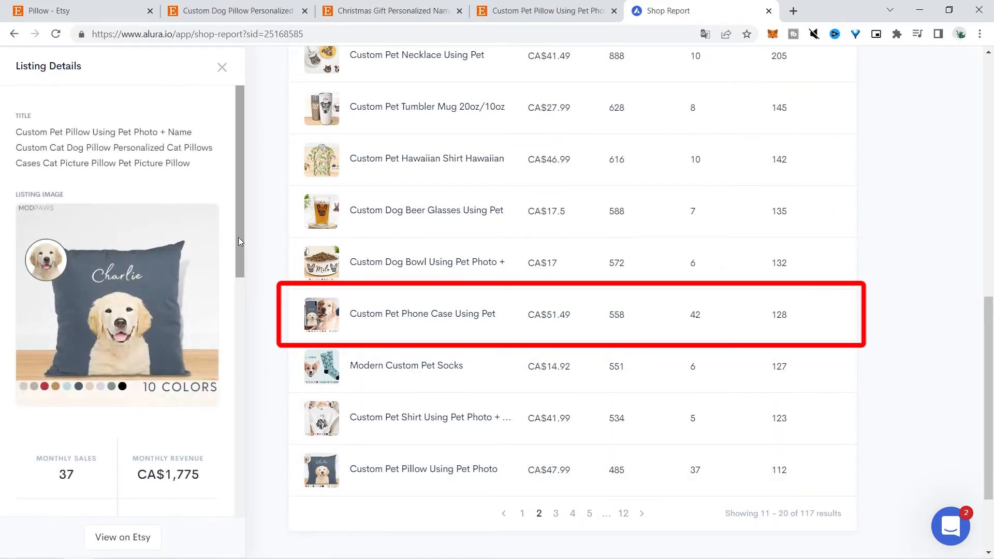
left_click_drag(240, 248, 254, 293)
left_click(523, 512)
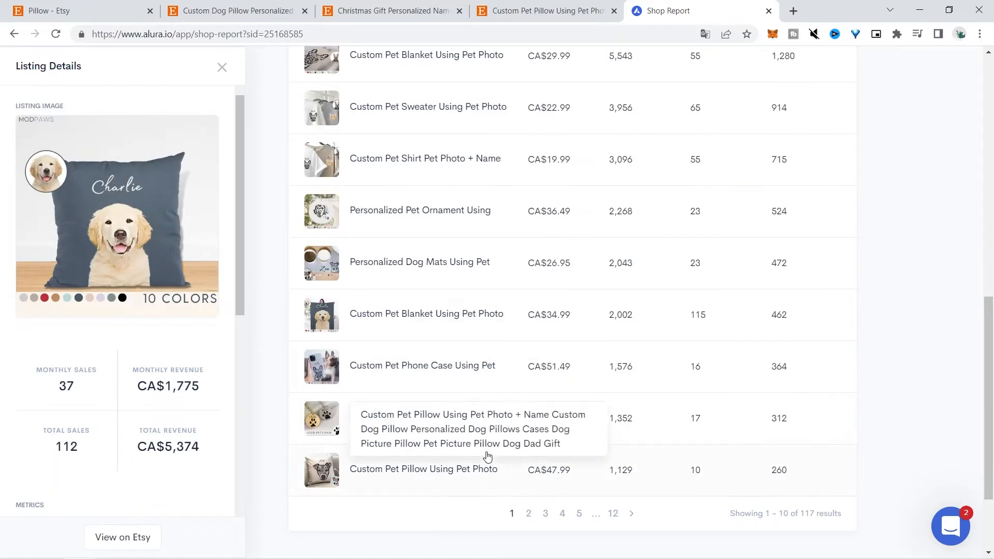
- Examine the monthly and total sales and revenue of the CA$34.99 Custom Pet Blanket on page 1
left_click(414, 306)
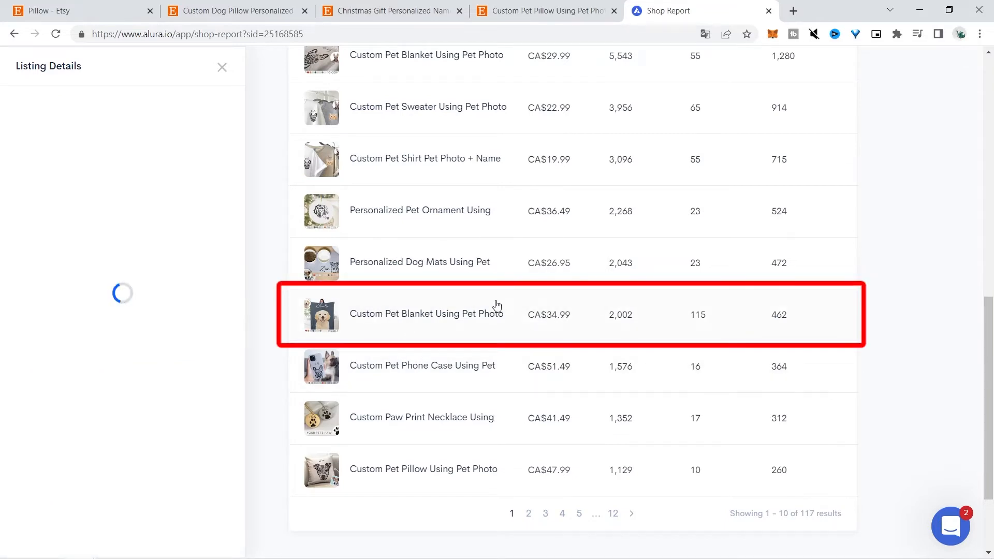
left_click_drag(237, 221, 255, 276)
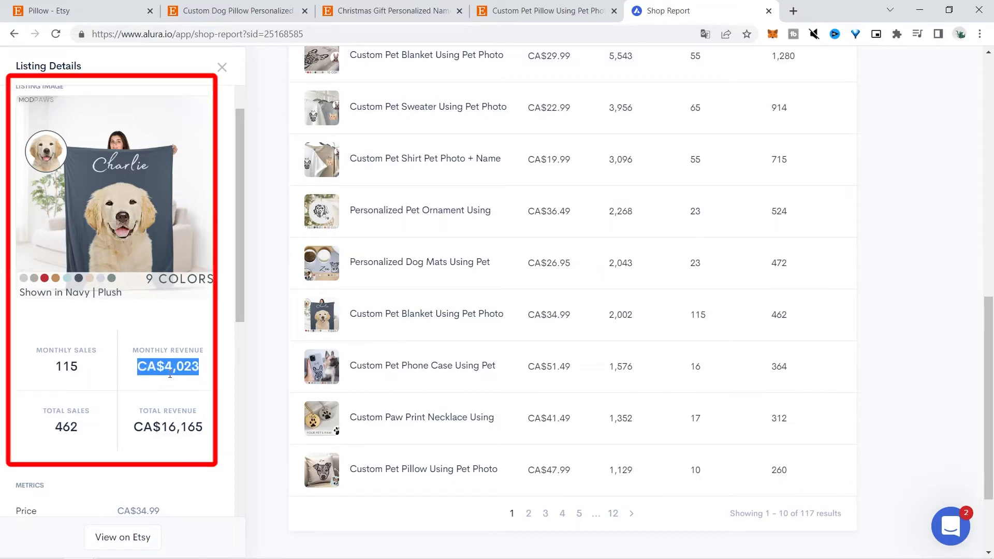
left_click(175, 332)
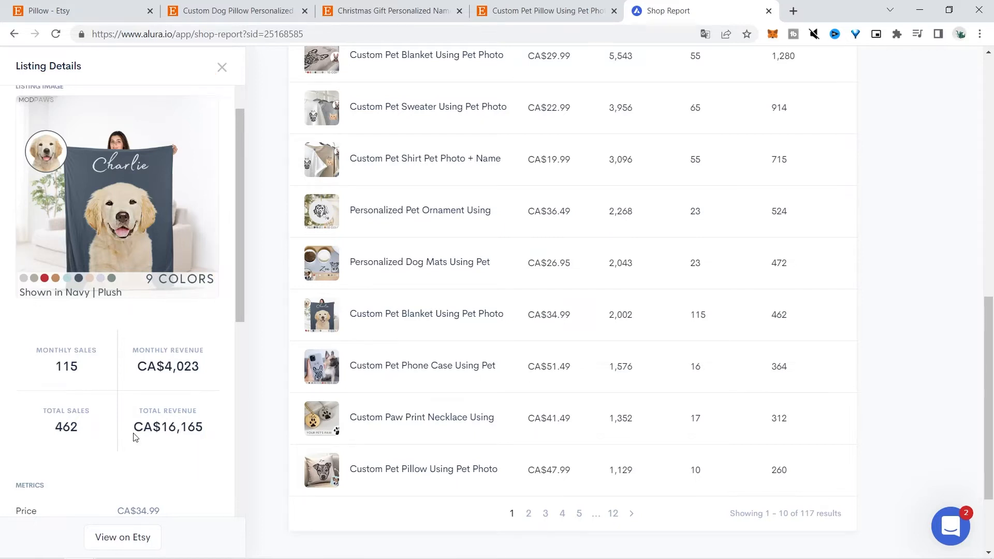
left_click_drag(160, 432, 187, 439)
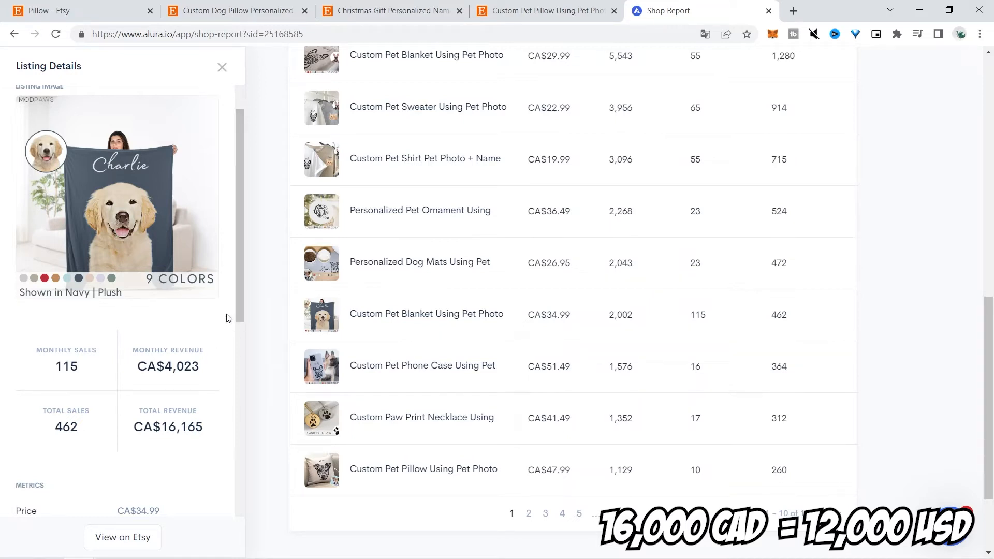
- Check the blanket listing's age among its metrics and compare it with its sales and revenue figures
left_click_drag(236, 317, 239, 427)
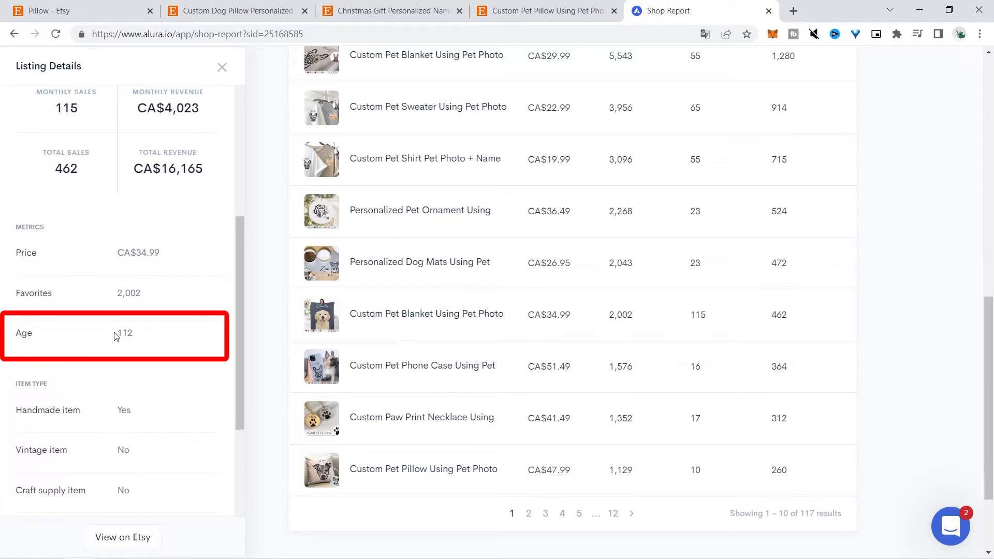
left_click(130, 338)
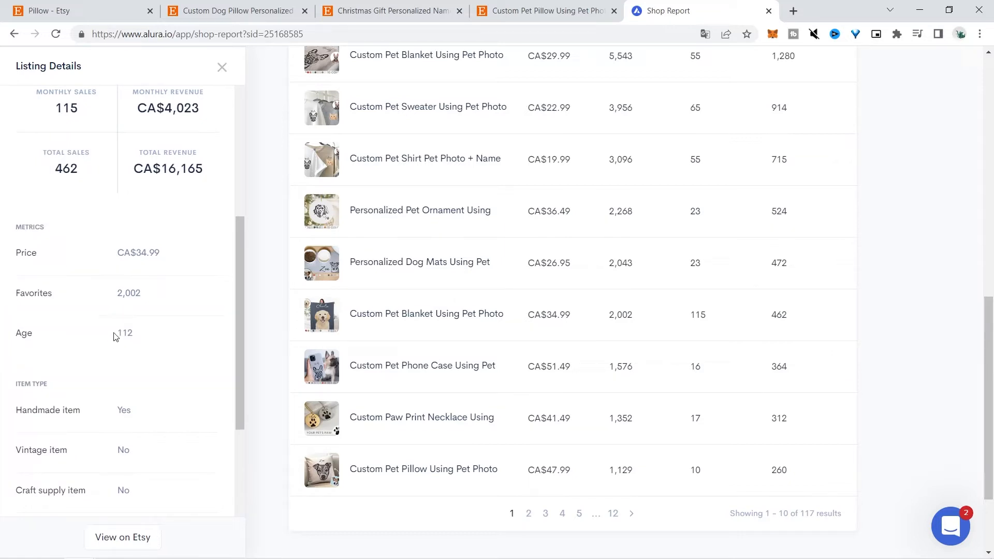
left_click(119, 332)
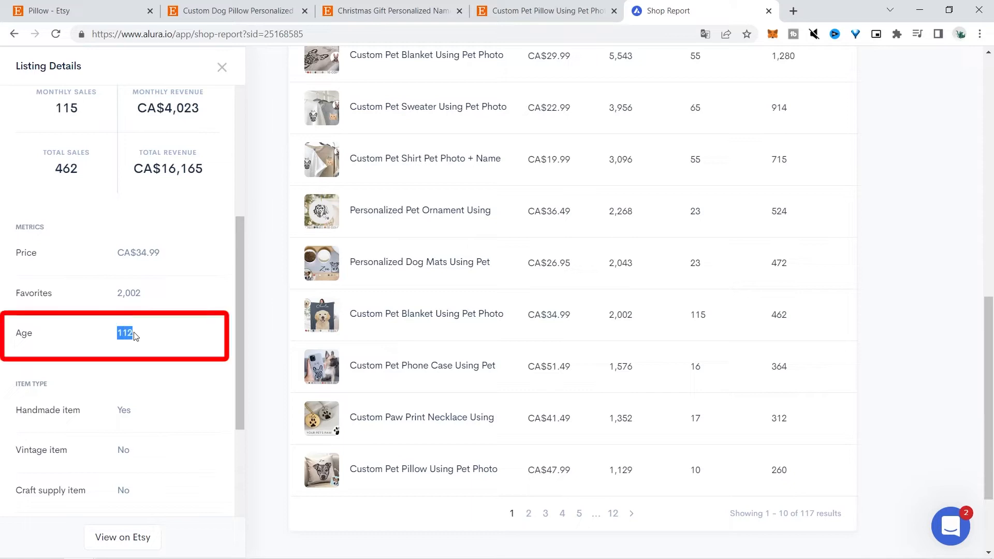
left_click_drag(237, 339, 251, 224)
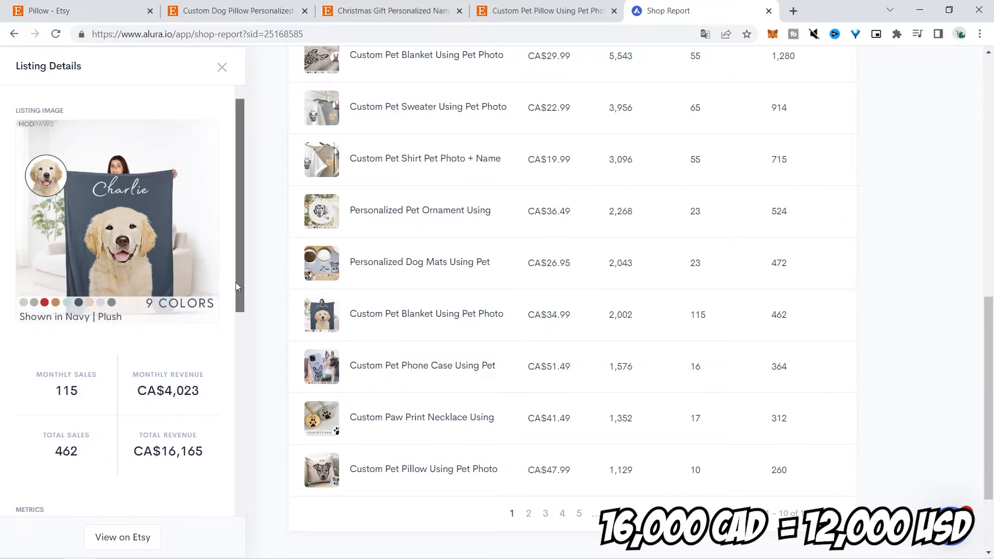
left_click_drag(235, 281, 235, 297)
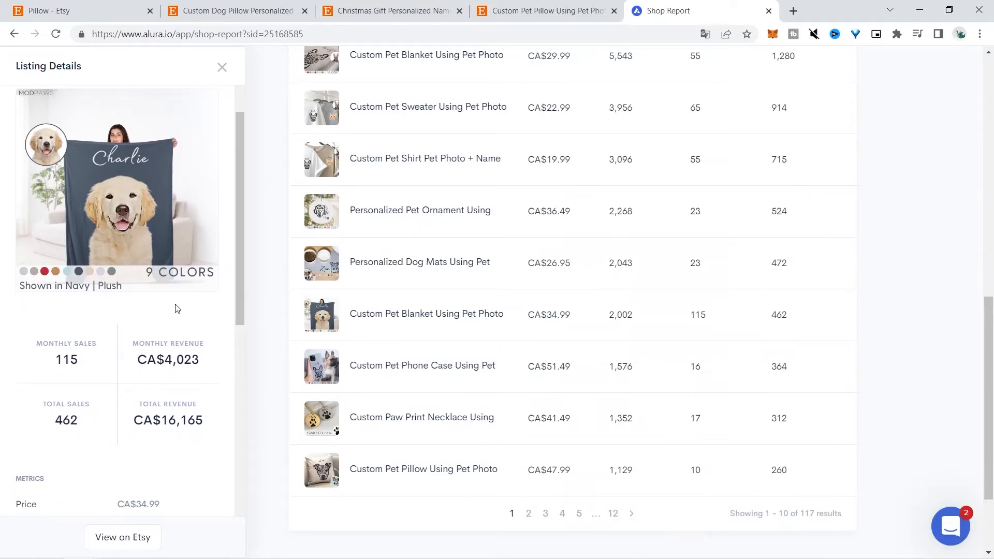
- Examine the monthly and total revenue in the Custom Pet Mug's listing details
scroll(991, 326, "up", 5)
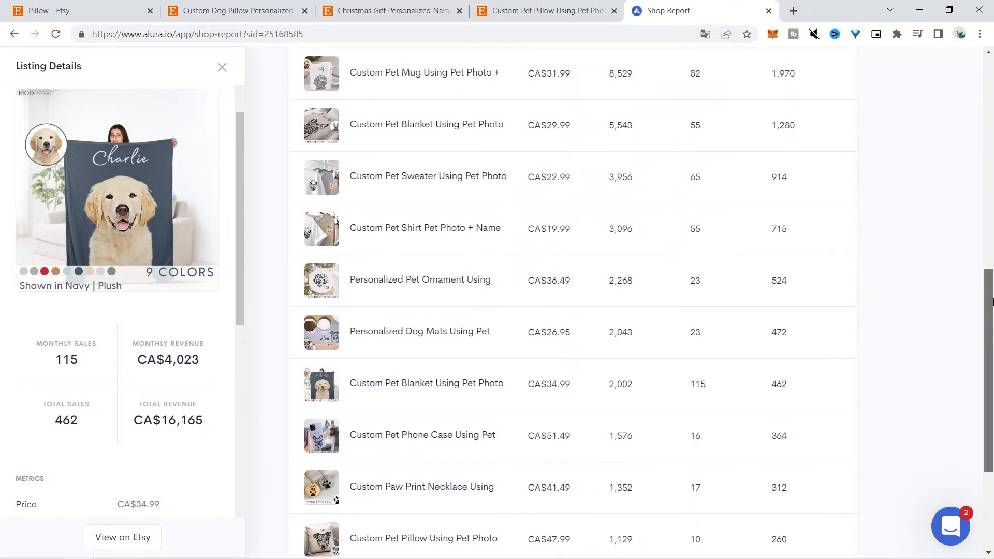
left_click(424, 238)
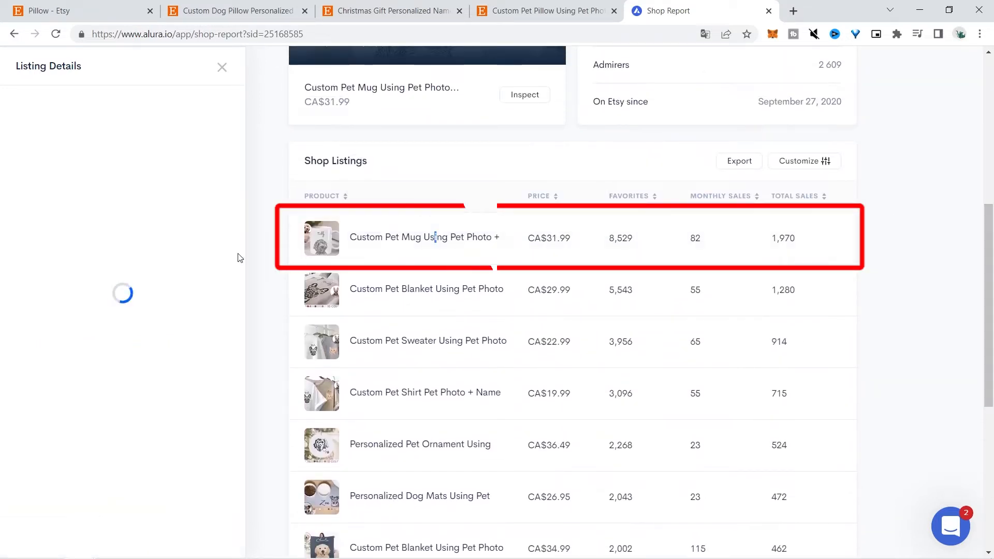
scroll(241, 252, "down", 2)
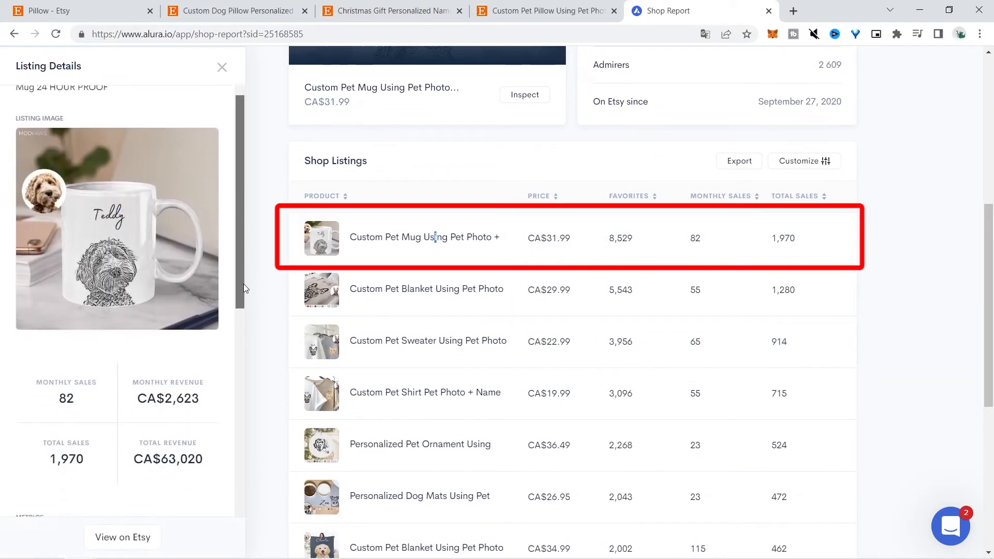
mouse_move(242, 209)
left_mouse_down()
mouse_move(237, 295)
mouse_move(257, 210)
left_mouse_up()
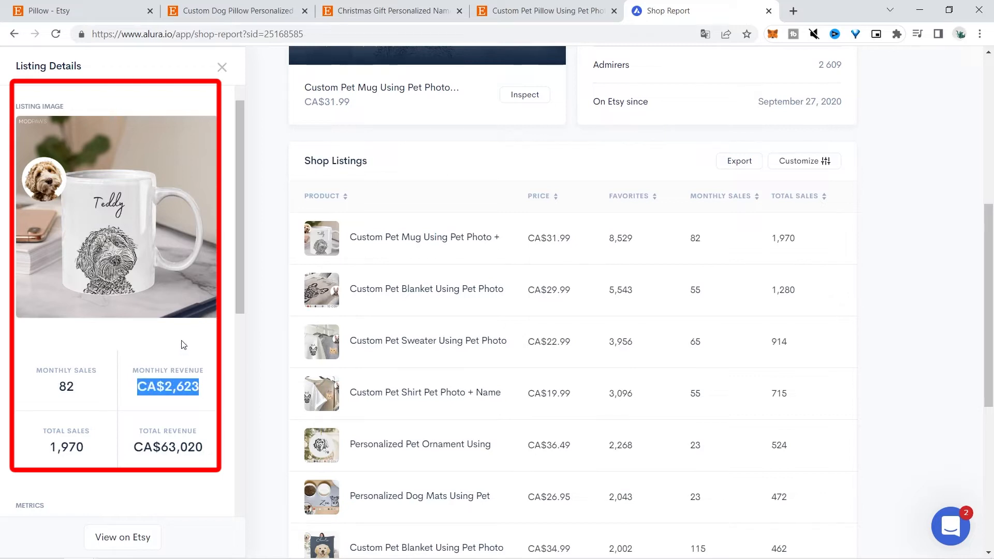
left_click_drag(134, 442, 200, 448)
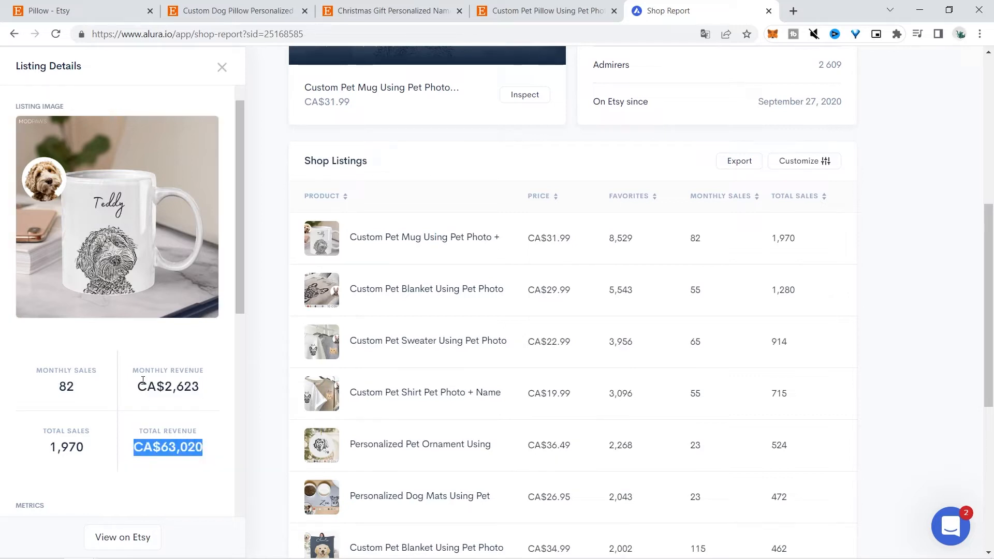
left_click_drag(141, 386, 156, 386)
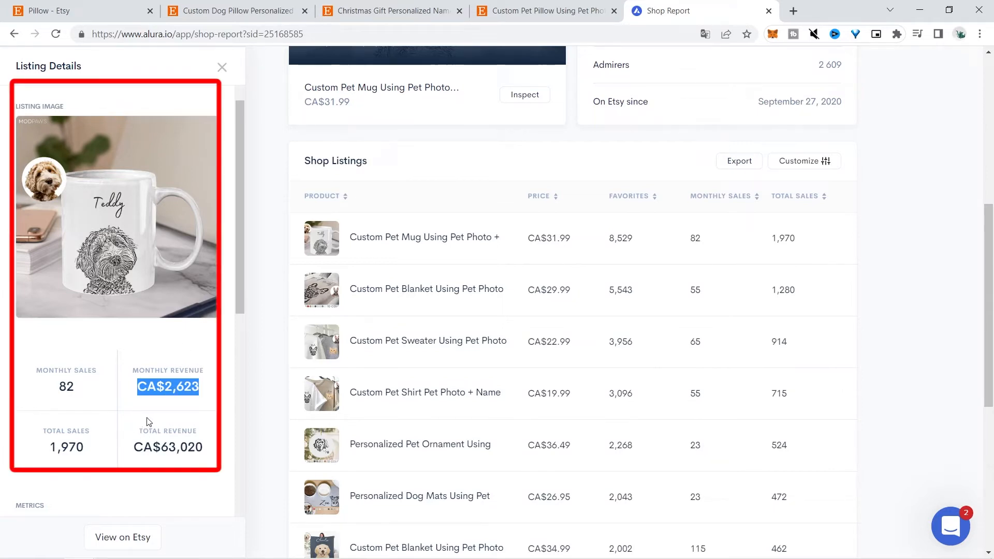
- Look through the listing details of the CA$29.99 Custom Pet Blanket, Custom Pet Sweater, Personalized Pet Ornament and Custom Pet Mug
left_click(420, 294)
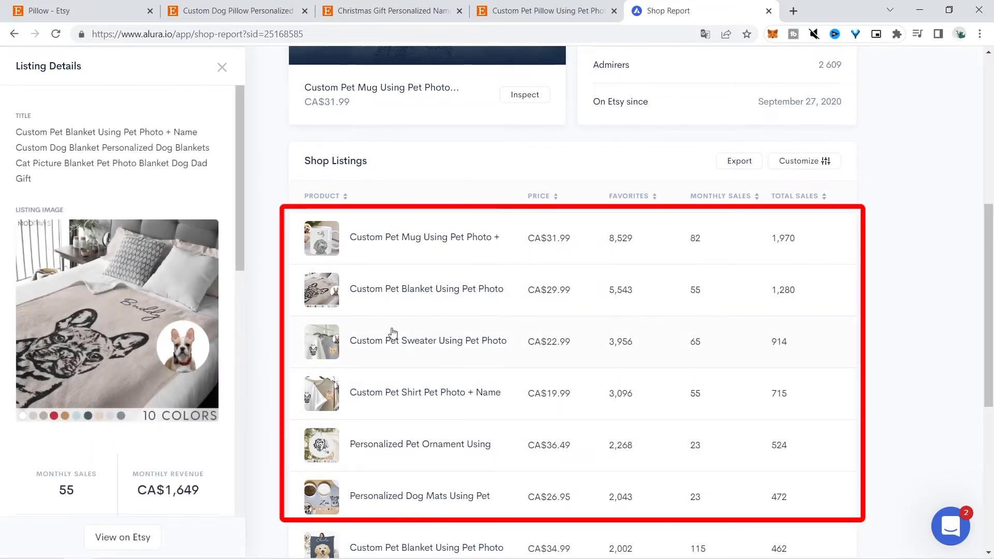
left_click(374, 342)
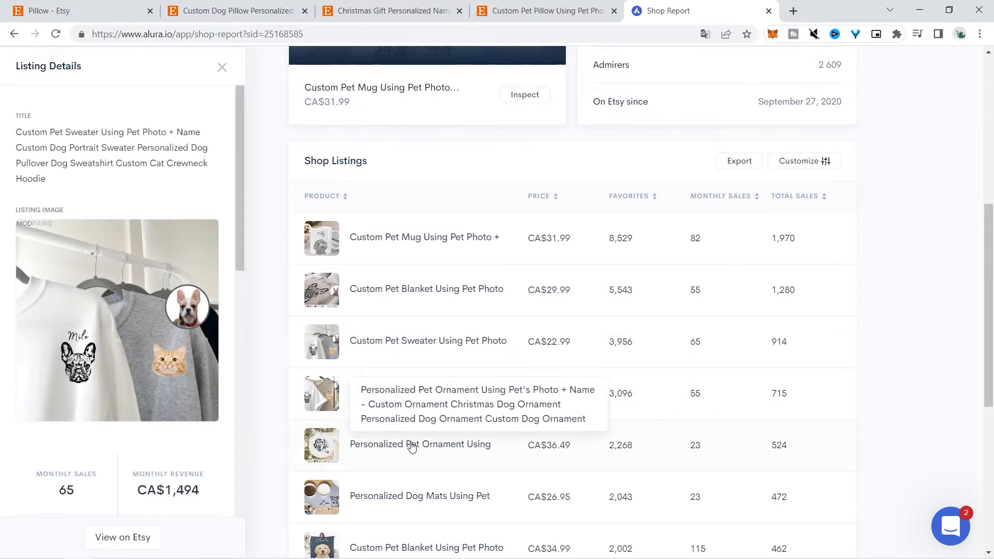
left_click(402, 446)
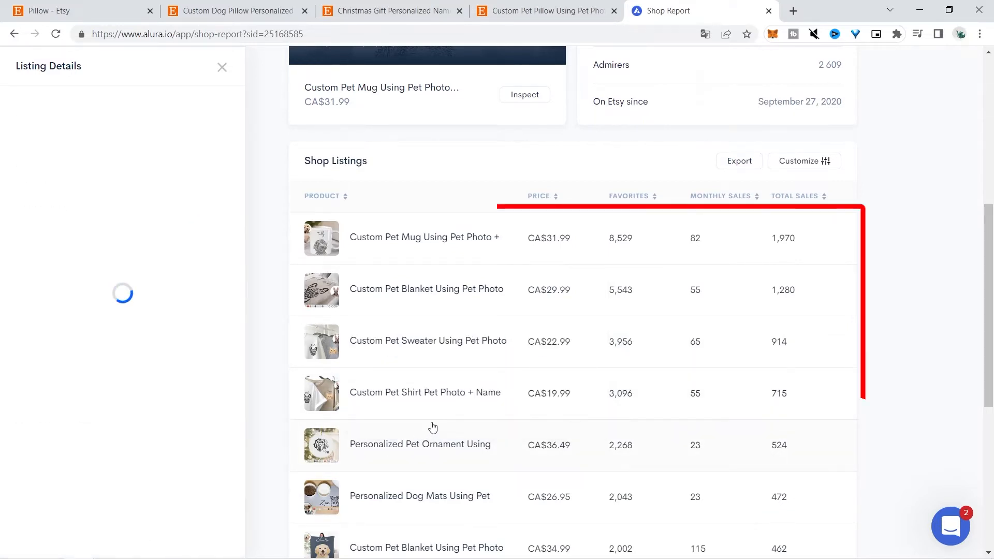
left_click(369, 240)
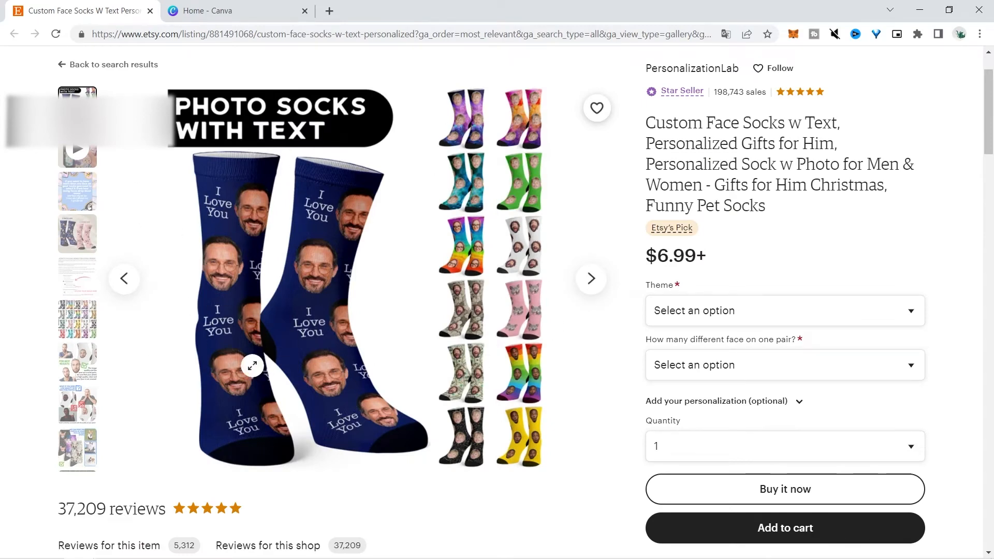
- Switch to Canva and create a blank custom-size design of 1080 × 1080 px
left_click(224, 10)
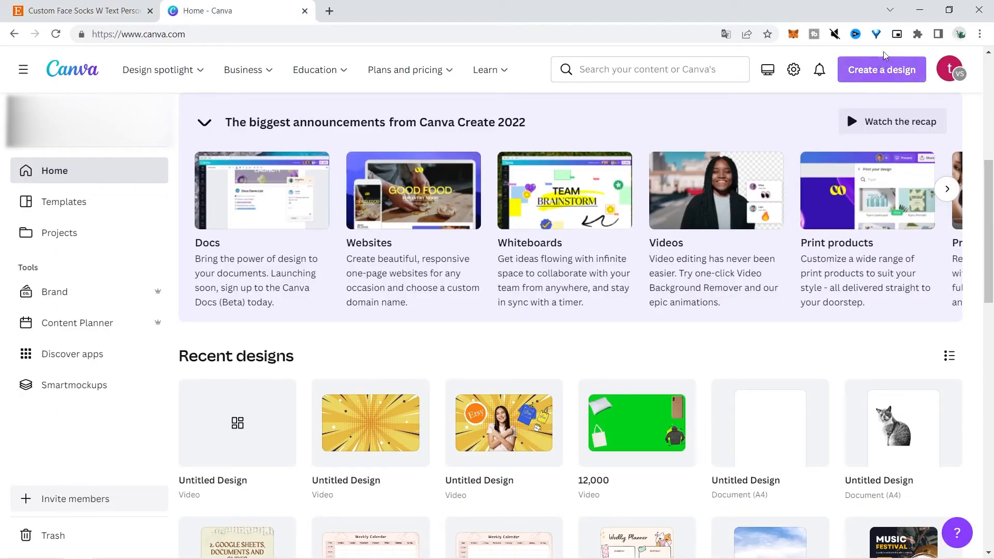
left_click(894, 69)
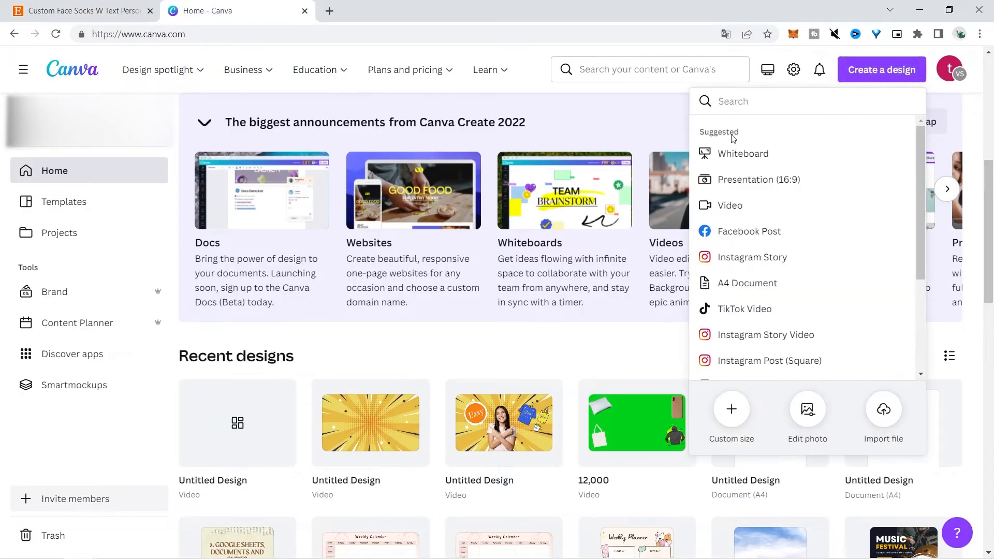
left_click(740, 409)
left_click(743, 299)
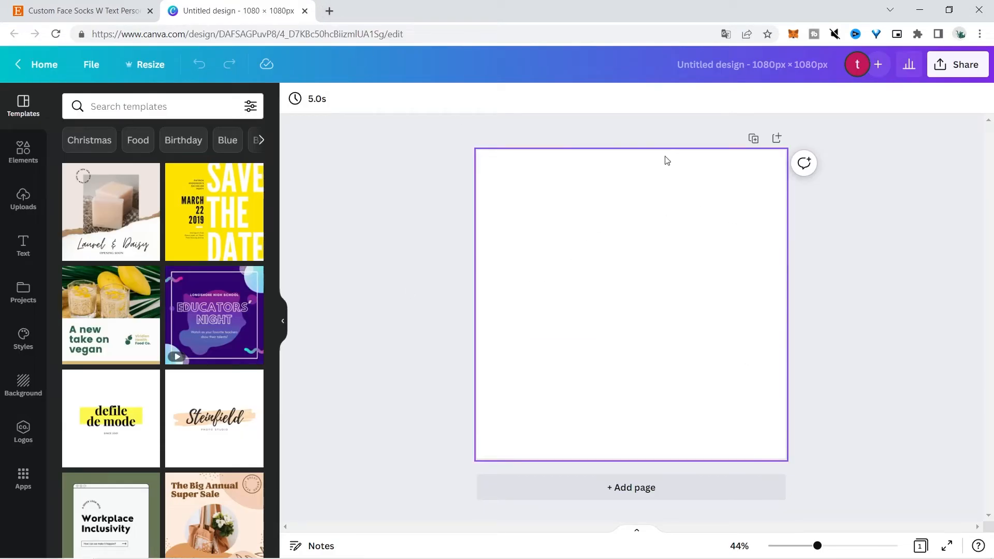
- Search the elements for "dog" photos and add the one of the brown-and-white dog lying on grass to the page
left_click(23, 151)
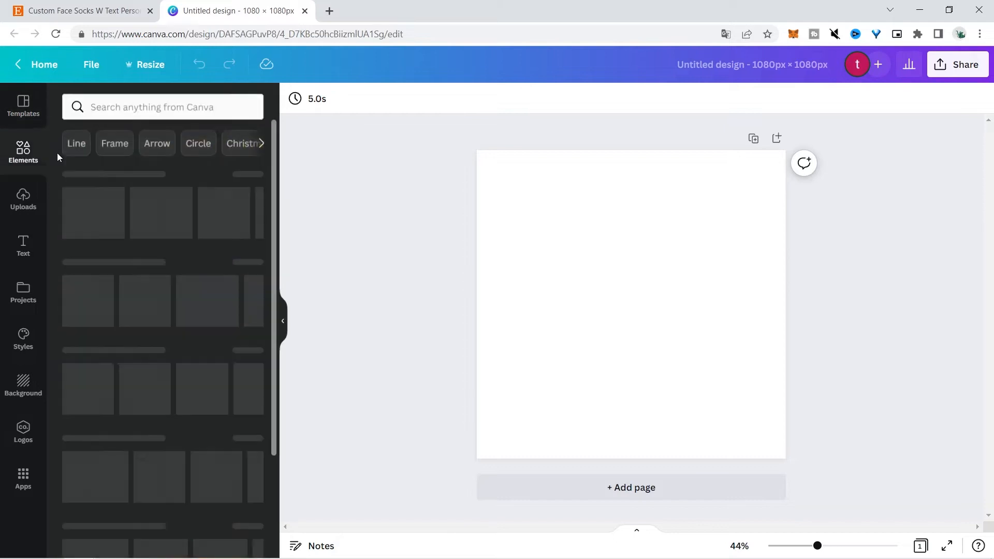
left_click(126, 108)
type("dog")
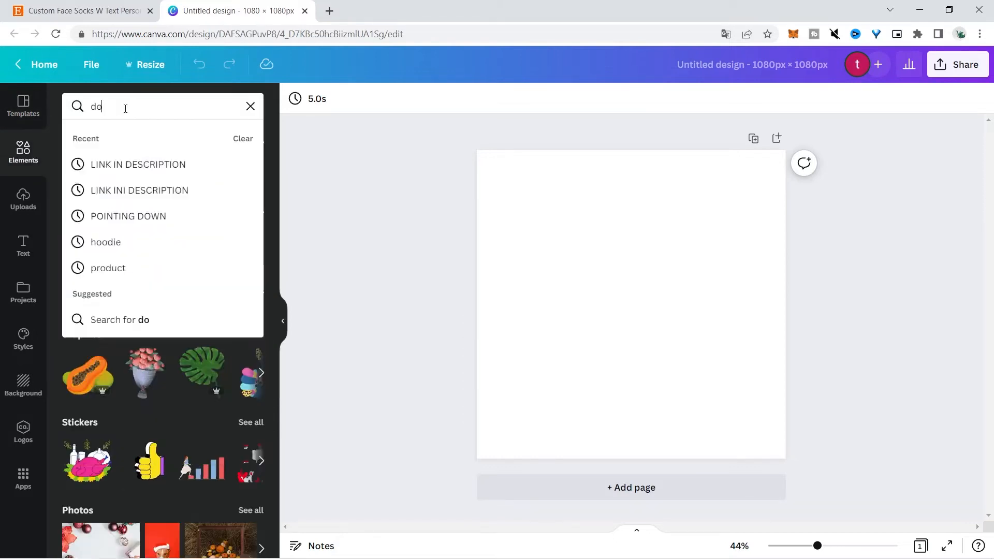
key("Return")
left_click(160, 137)
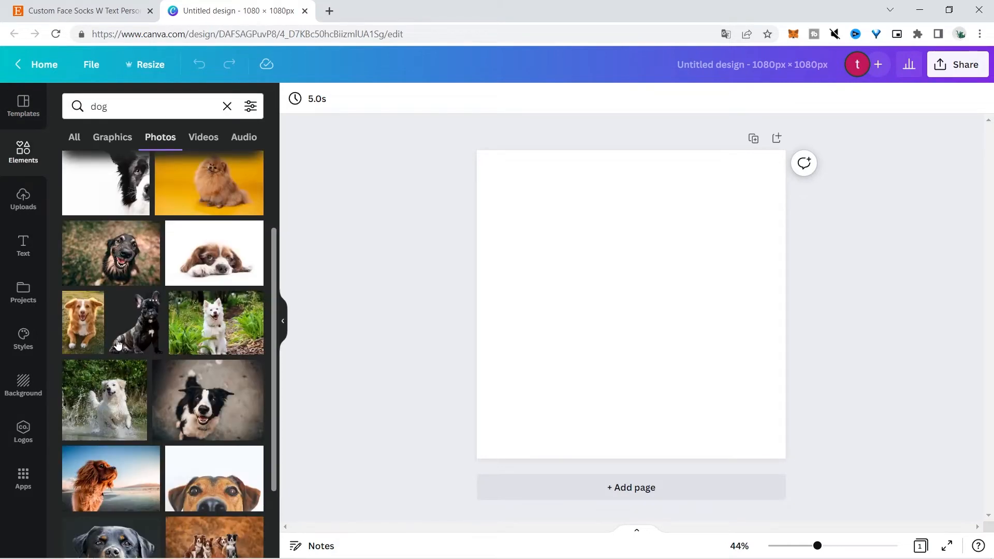
left_click(91, 337)
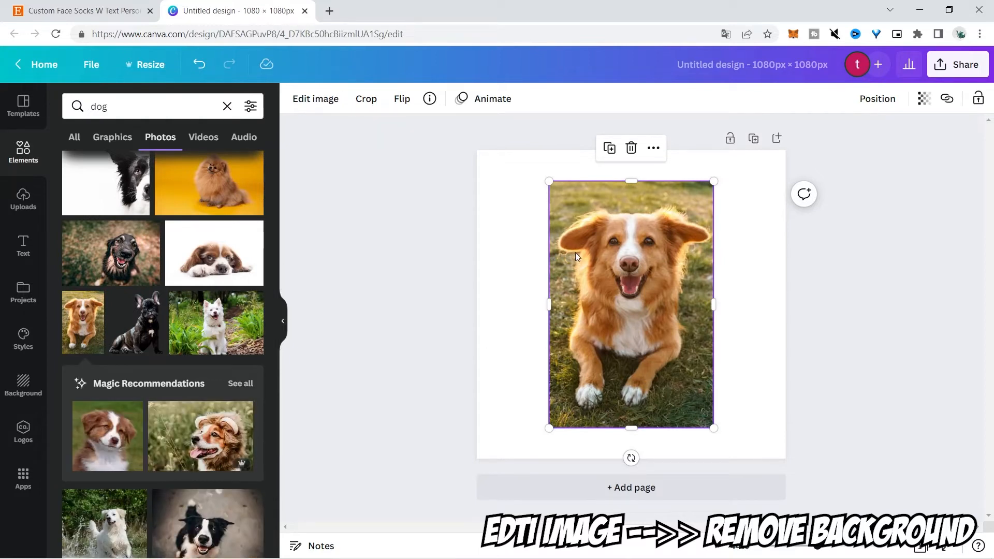
- Remove the background from the dog photo, then shrink the cutout and place it in the upper-right part of the page
left_click(325, 100)
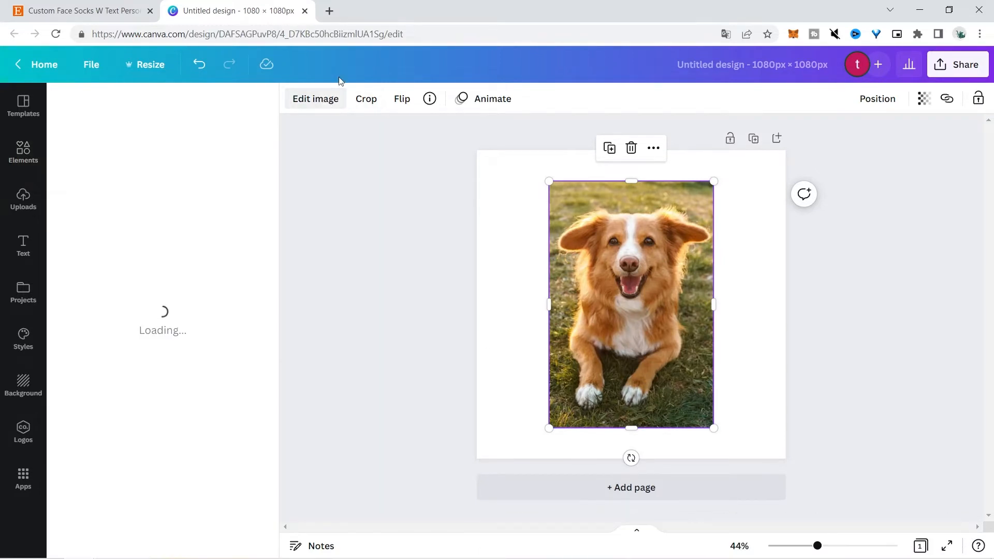
left_click(111, 201)
left_click_drag(611, 259, 625, 249)
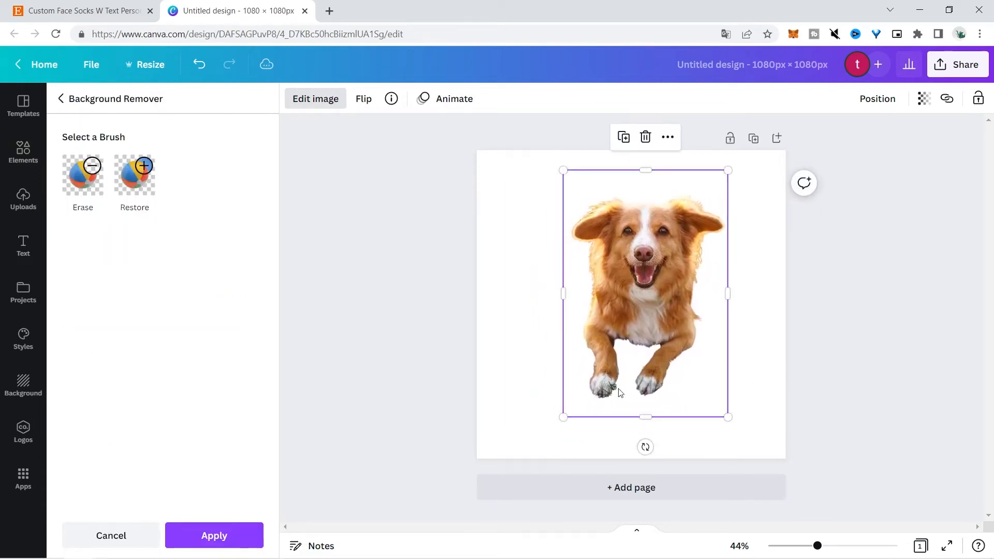
left_click_drag(563, 416, 635, 310)
left_click_drag(666, 274, 693, 284)
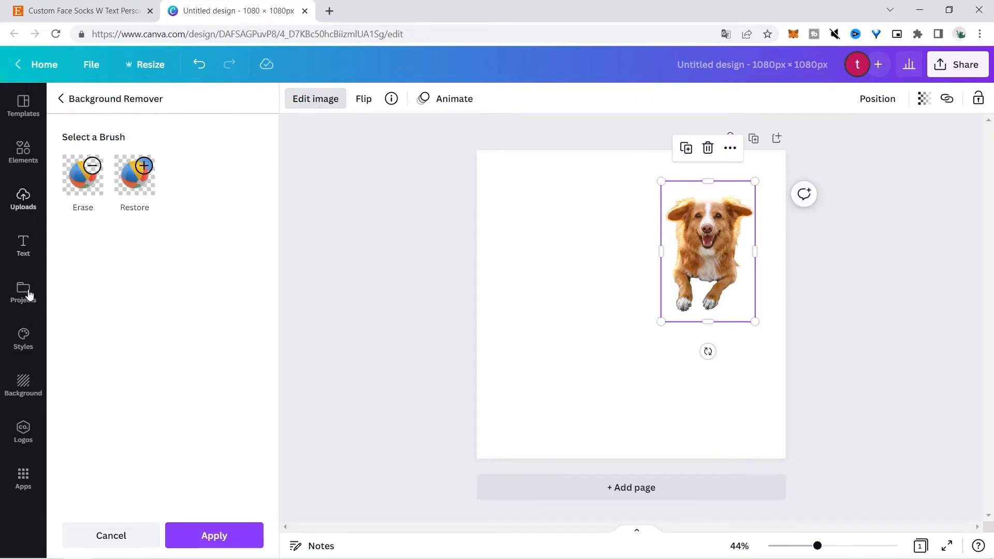
- Add the "Spirit Night" and "Happy Birthday" text combinations to the page, with Spirit Night to the dog's left
left_click(32, 242)
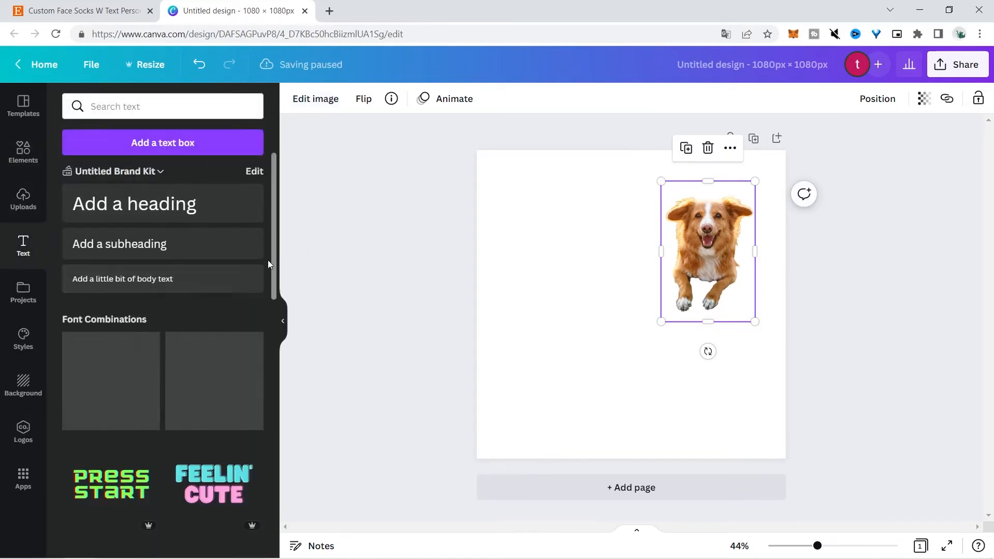
left_click_drag(274, 257, 275, 280)
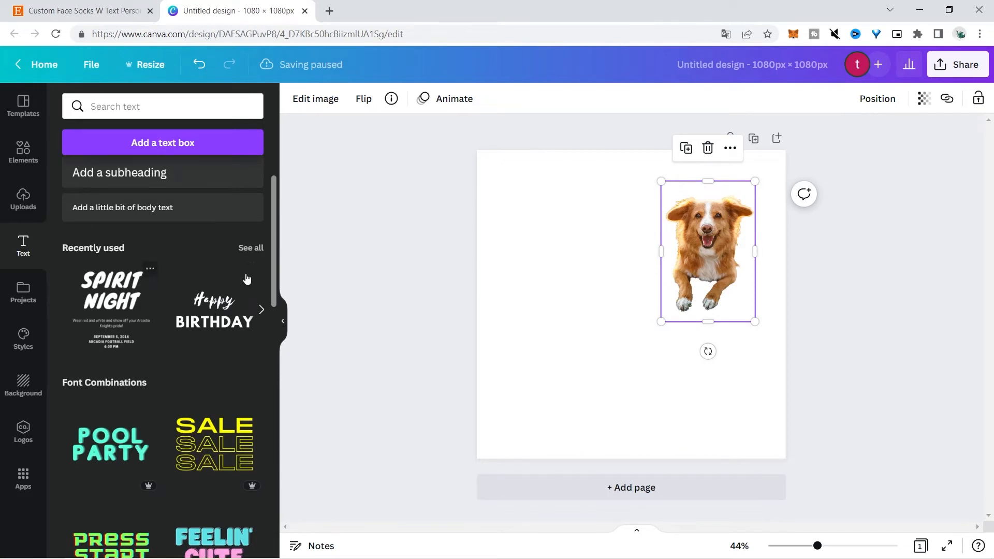
left_click_drag(553, 222, 581, 254)
- Delete the Happy Birthday text and the description and date lines under Spirit Night, keeping only the SPIRIT NIGHT heading
left_click(687, 326)
left_click(623, 276)
left_click(650, 291)
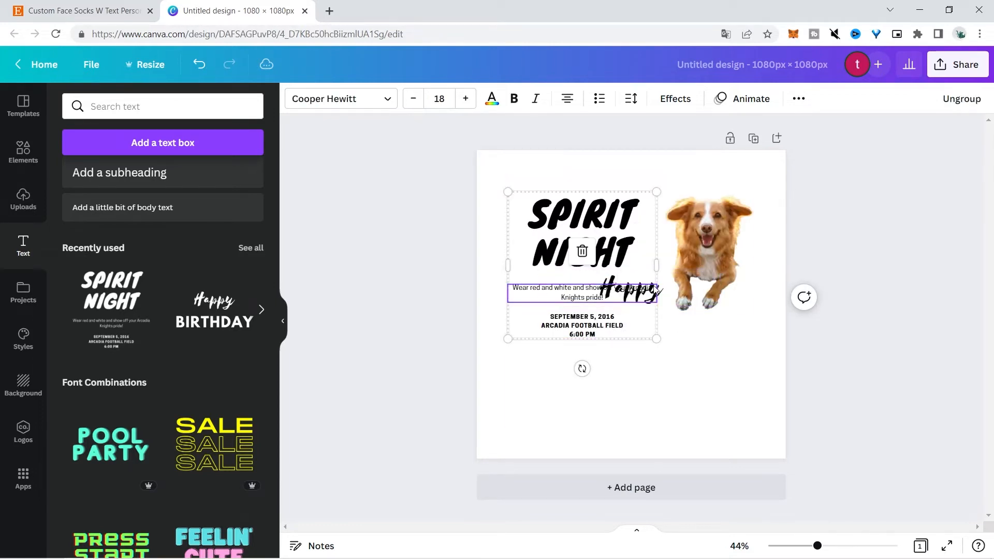
left_click(672, 290)
key("Delete")
left_click(585, 308)
left_click(586, 297)
key("Delete")
left_click(586, 318)
key("Delete")
- Replace the SPIRIT NIGHT heading with "I LOVE TONY" and set its font to Barabara
double_click(581, 238)
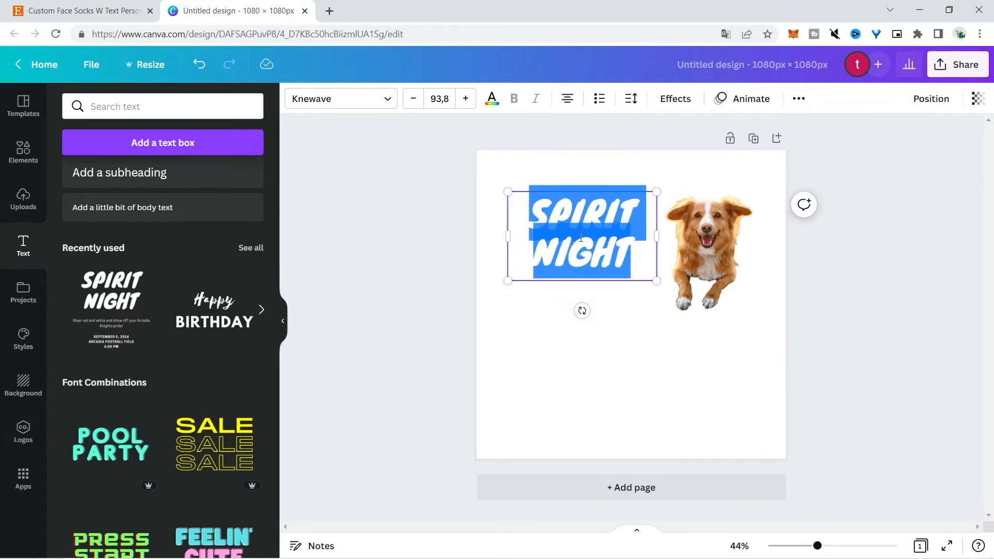
type("I LOVE TONY")
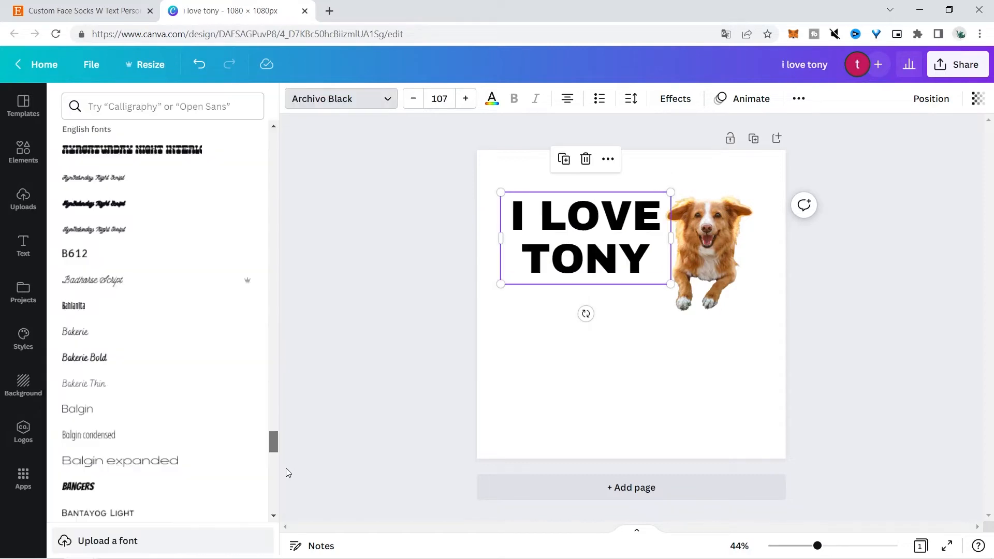
left_click_drag(285, 468, 285, 484)
left_click(138, 247)
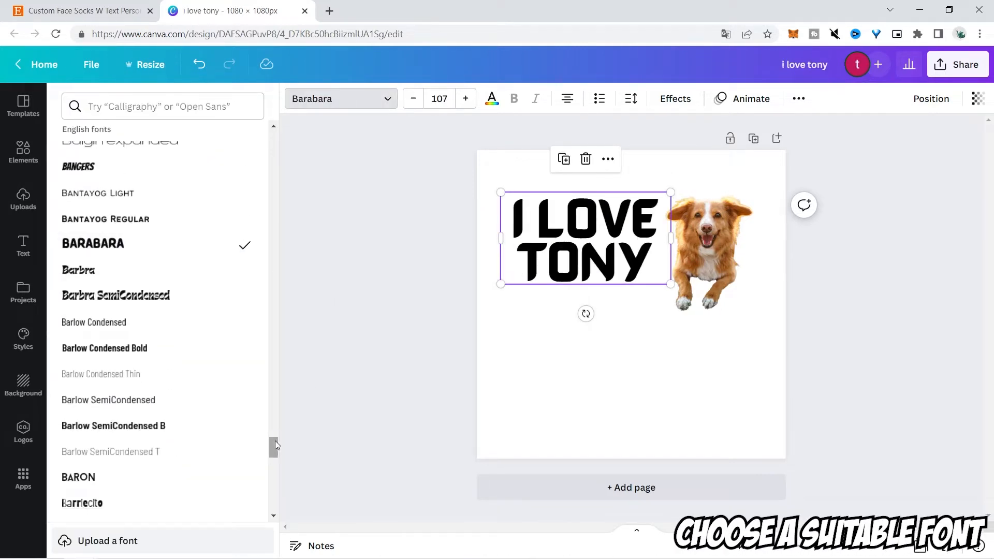
left_click(346, 325)
- Duplicate the I LOVE TONY text together with the dog cutout and place the copies directly below the originals
left_click(590, 217)
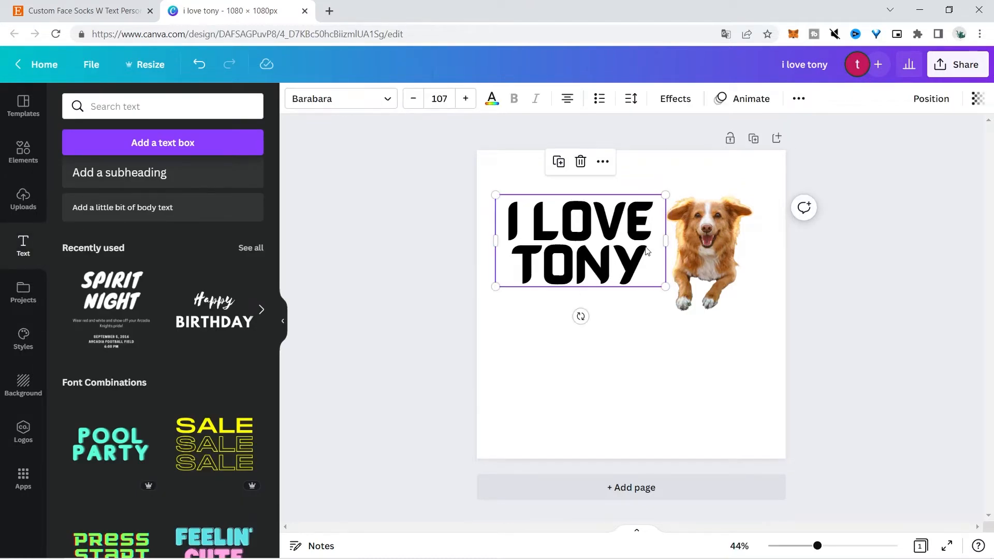
left_click(705, 252, "shift")
key("ctrl+d")
left_click_drag(609, 231, 609, 339)
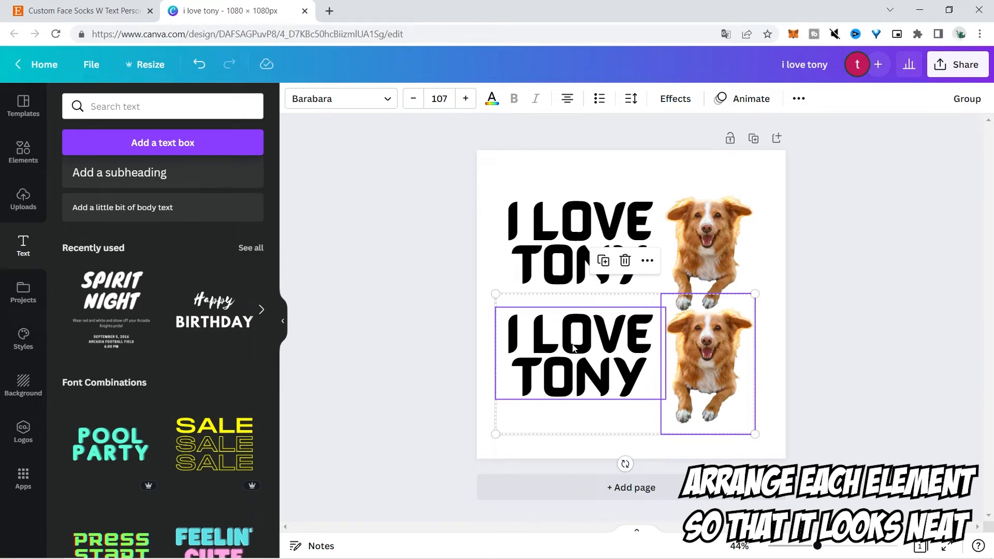
left_click(851, 351)
- Swap the lower pair so the dog cutout sits on the left and the I LOVE TONY text on the right
left_click(579, 351)
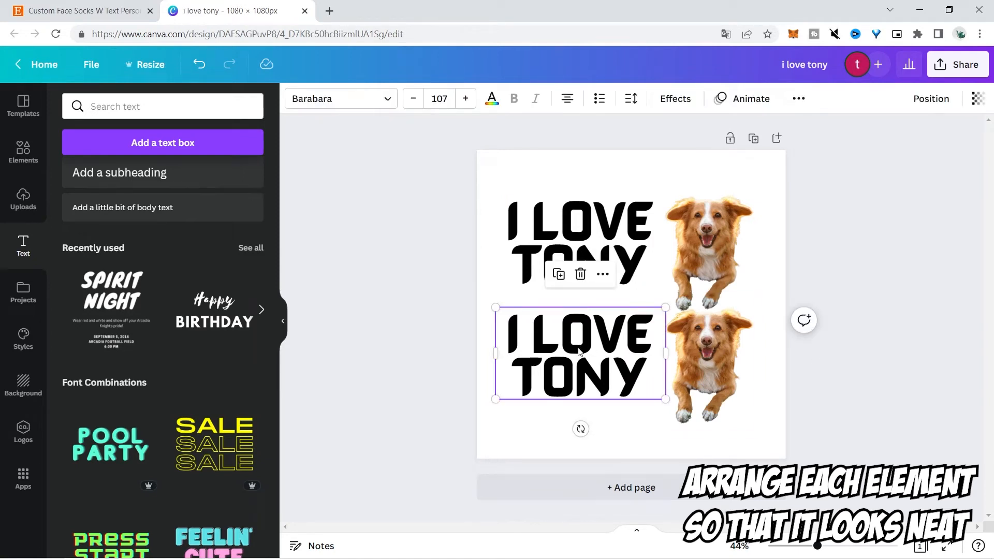
left_click_drag(579, 351, 728, 351)
left_click_drag(698, 419, 552, 407)
left_click_drag(735, 382, 692, 390)
left_click(884, 325)
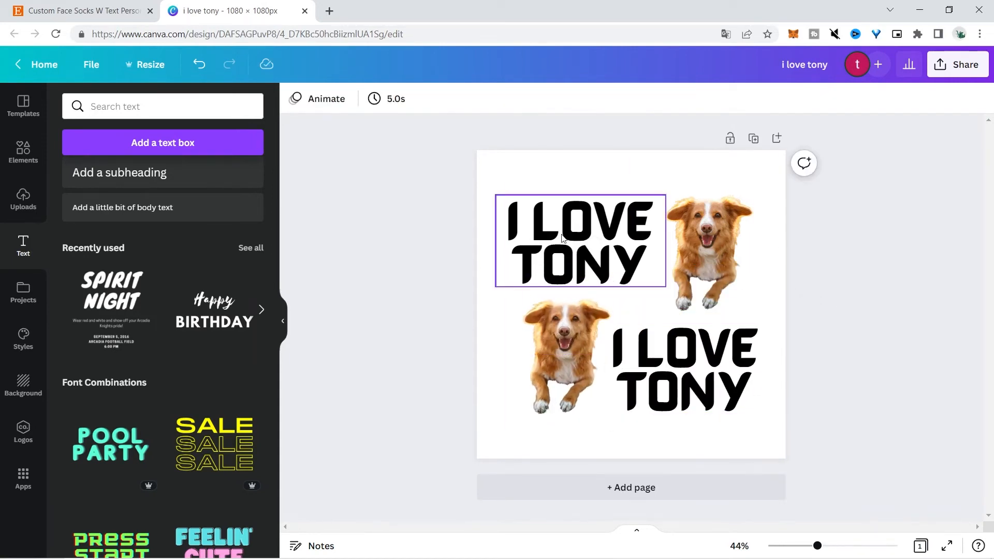
left_click(585, 215)
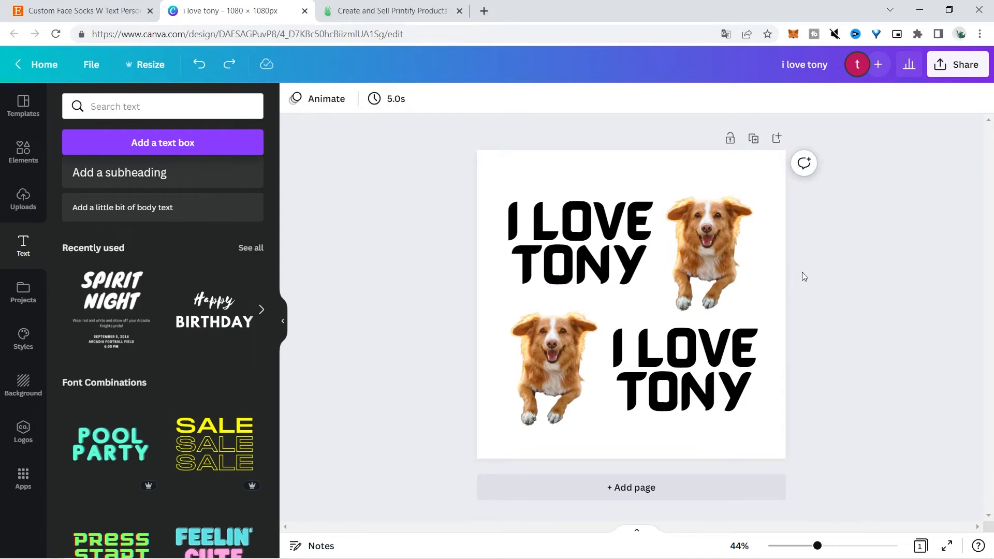
- Download the "i love tony" design to the computer
left_click(956, 65)
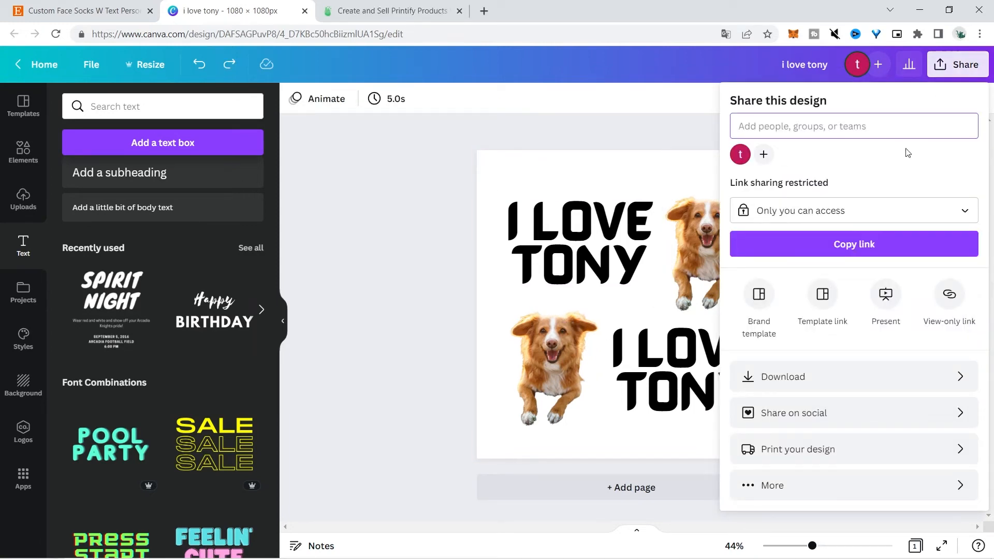
left_click(841, 386)
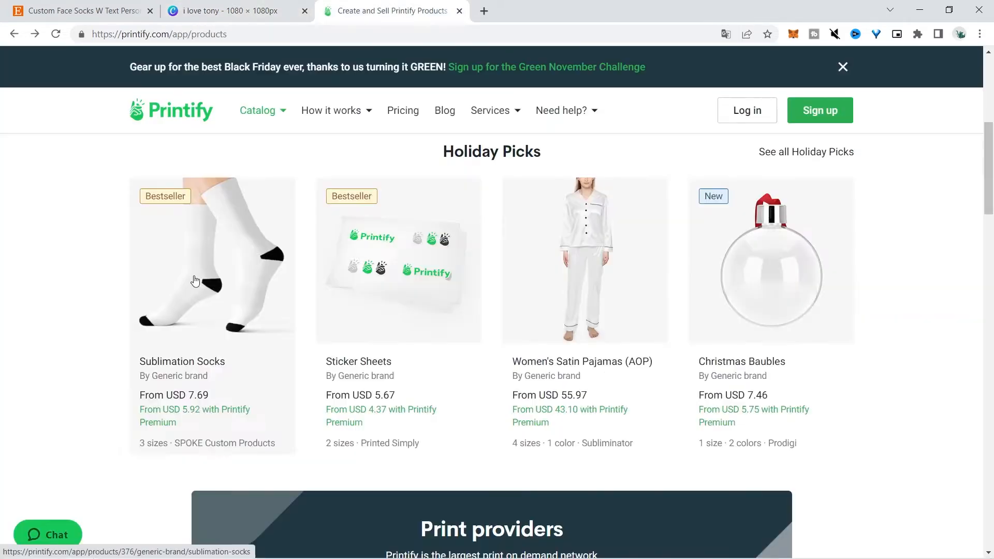
- Open the Sublimation Socks in the Printify catalog and start designing them with SPOKE Custom Products
left_click(274, 295)
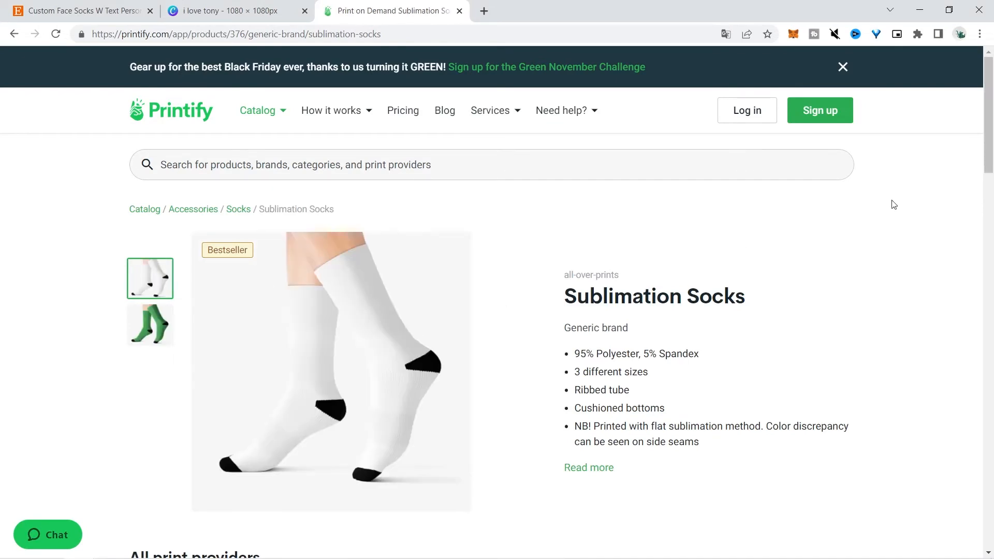
scroll(765, 166, "down", 2)
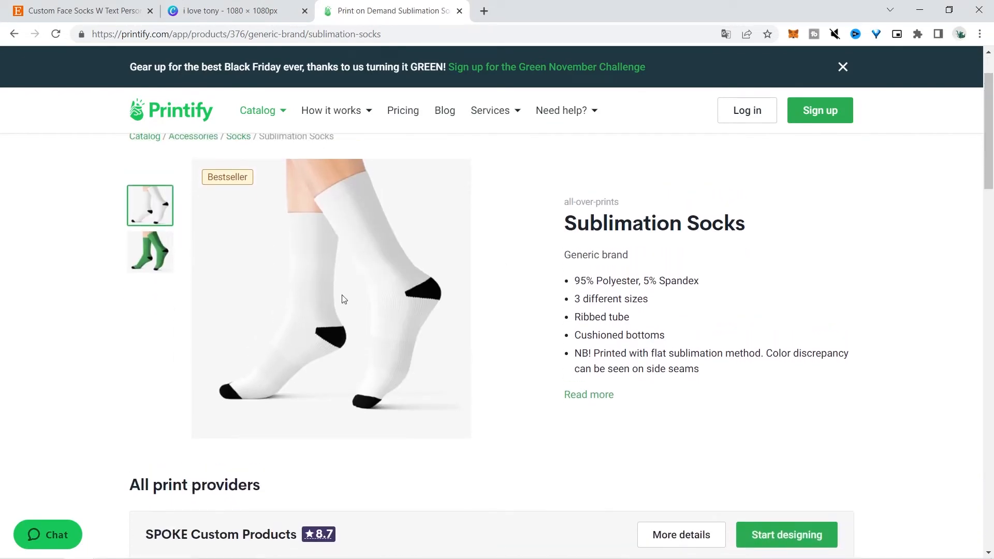
left_click(776, 534)
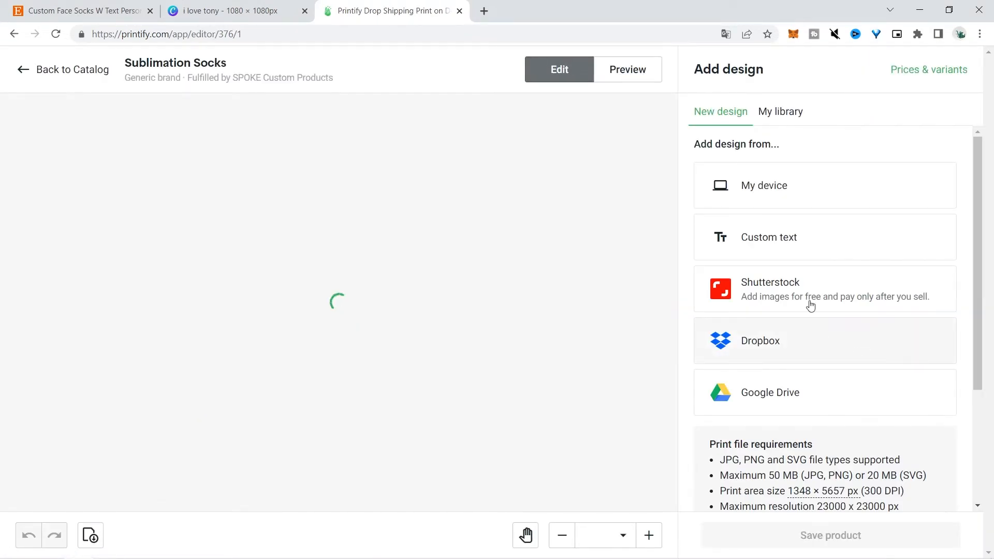
- Upload i love tony.png from the device and place it near the upper end of the Front left leg area, about 2.95 in wide
left_click(772, 196)
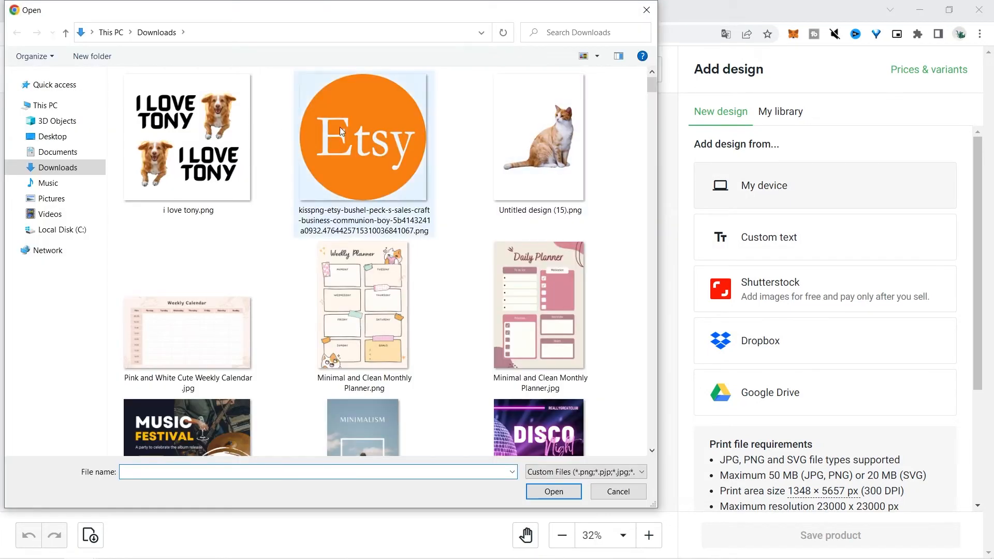
left_click(173, 158)
left_click(553, 492)
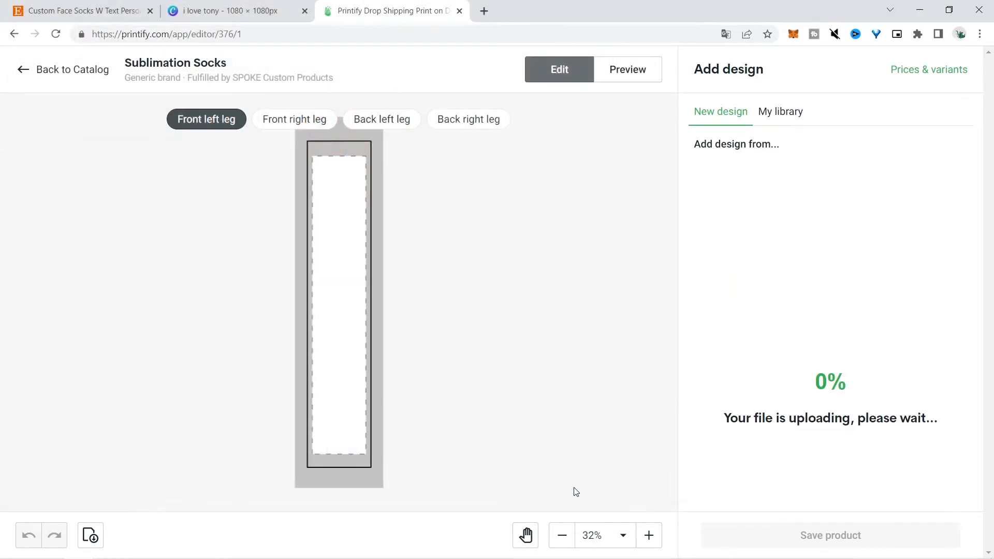
left_click_drag(383, 346, 348, 186)
left_click(548, 213)
left_click(330, 194)
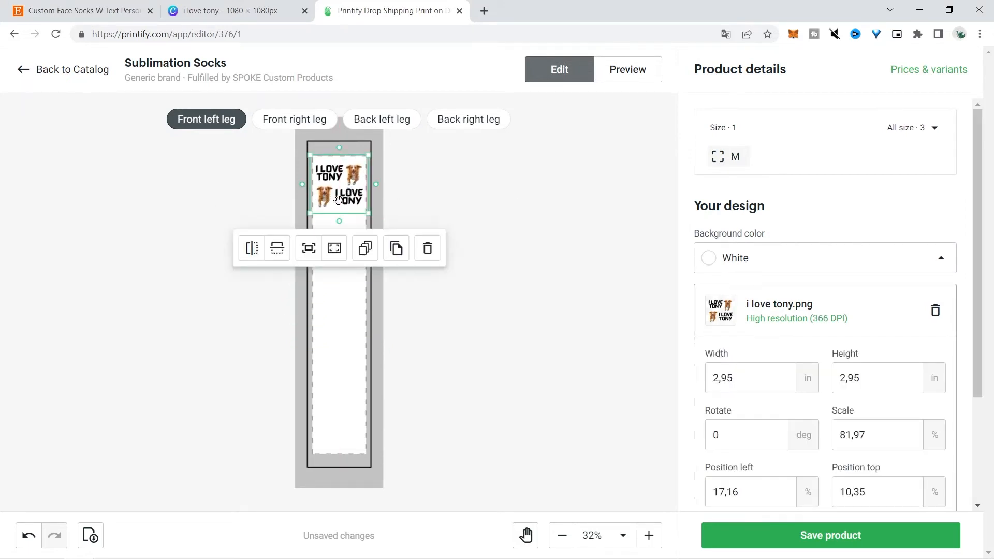
- Turn on Create pattern for the i love tony.png design on the front left leg
left_click_drag(975, 342, 984, 382)
scroll(984, 381, "down", 2)
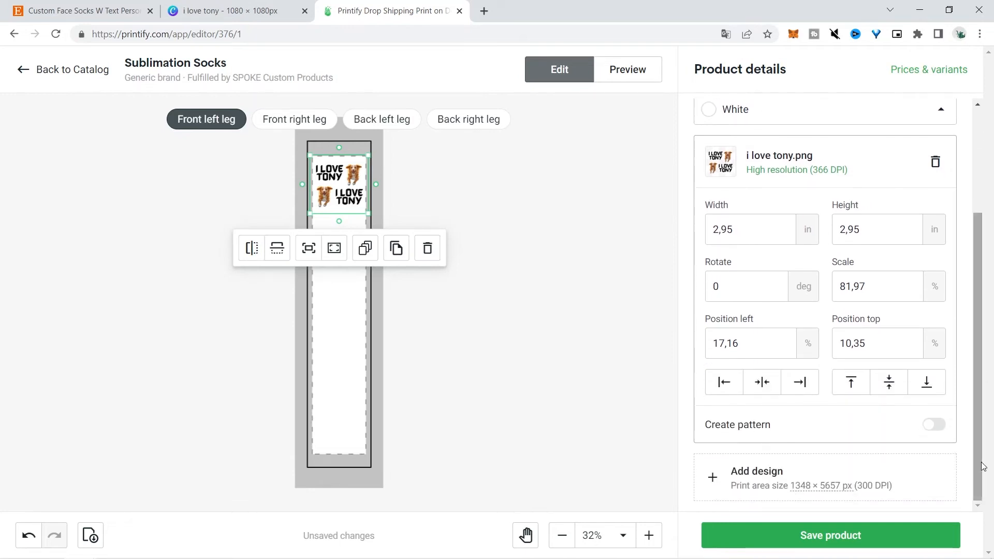
left_click(941, 429)
left_click(569, 328)
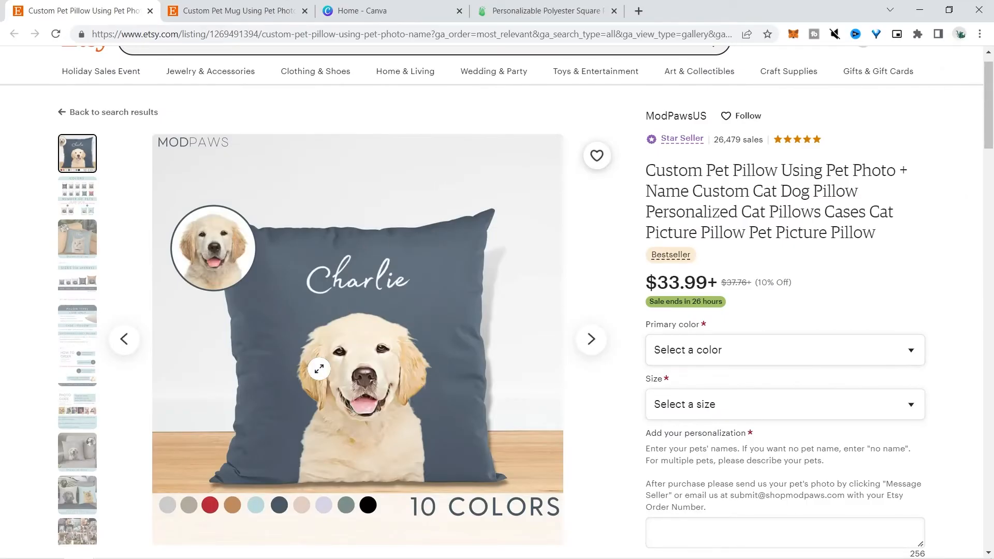
- Compare the ModPawsUS custom pet pillow and custom pet mug listings on Etsy
left_click(276, 6)
left_click(99, 17)
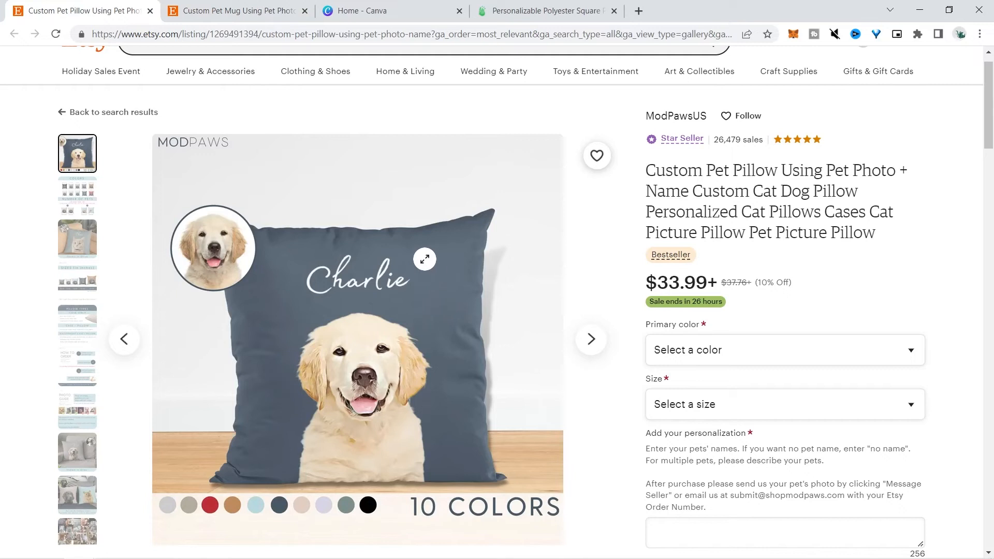
left_click(240, 7)
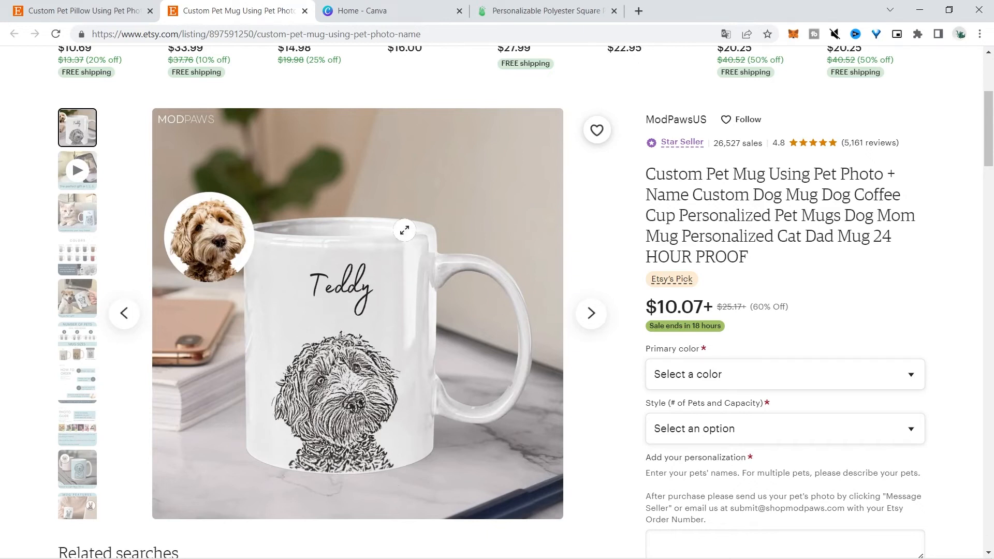
- Switch to Printify and check the available sizes of the Spun Polyester Square Pillow from MWW On Demand
left_click(395, 7)
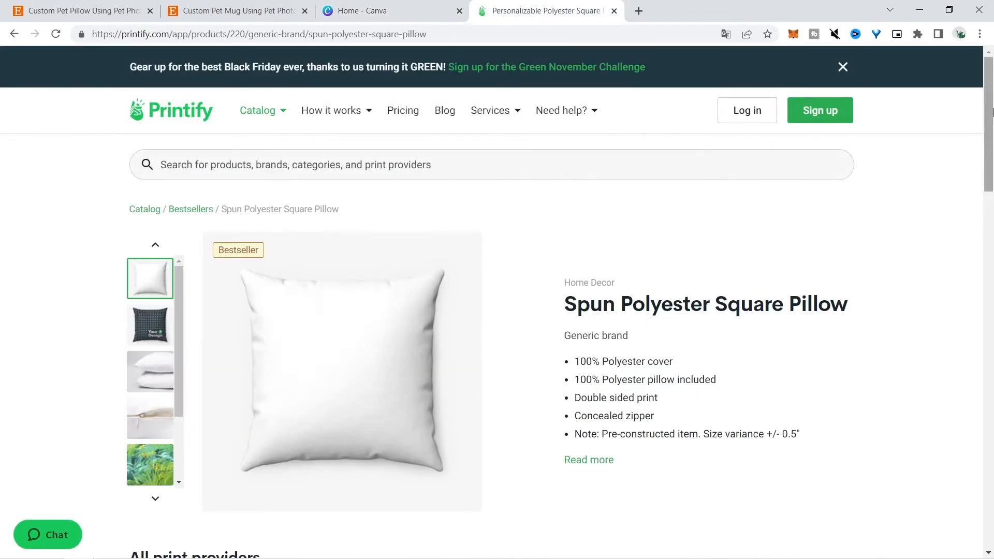
left_click_drag(992, 112, 992, 114)
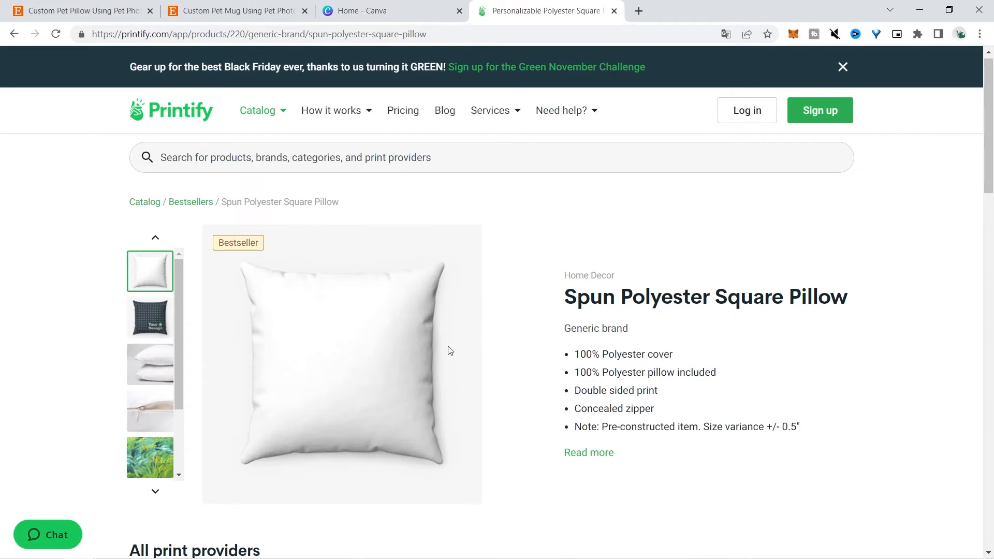
left_click_drag(985, 190, 983, 269)
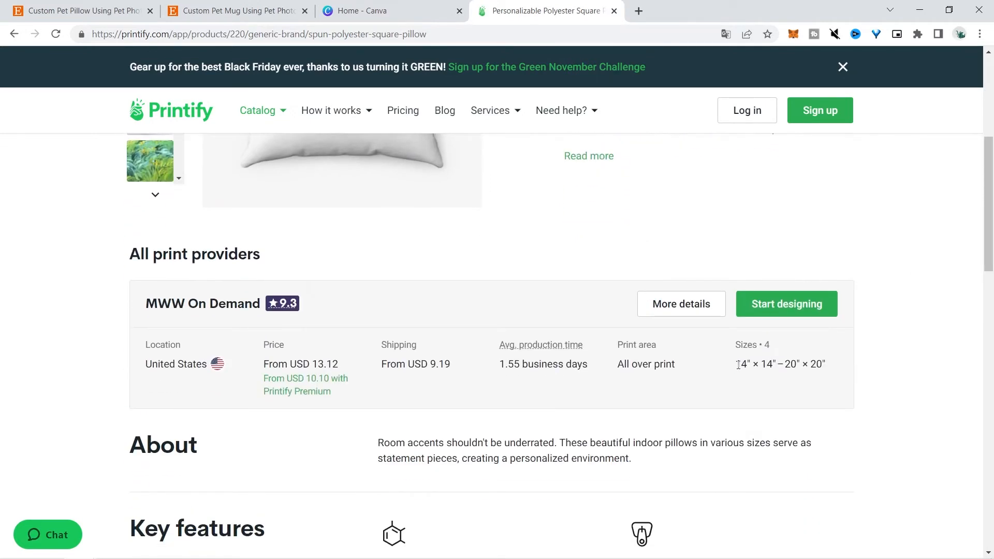
left_click_drag(762, 364, 822, 365)
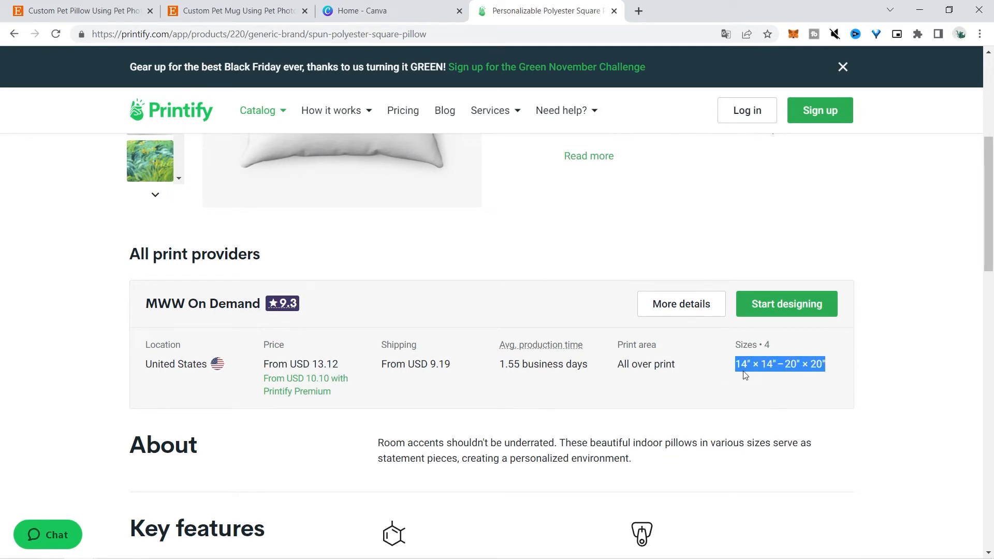
- Switch to Canva and create a new custom-size design of 14 × 14 in
key("ctrl+shift+Tab")
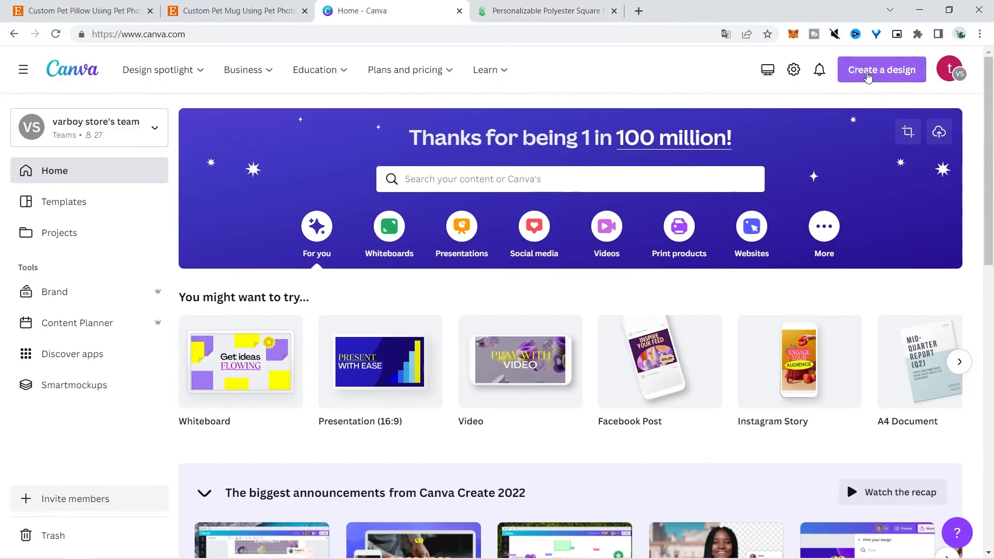
left_click(882, 69)
left_click(732, 409)
type("14")
key("Tab")
type("14")
left_click(831, 199)
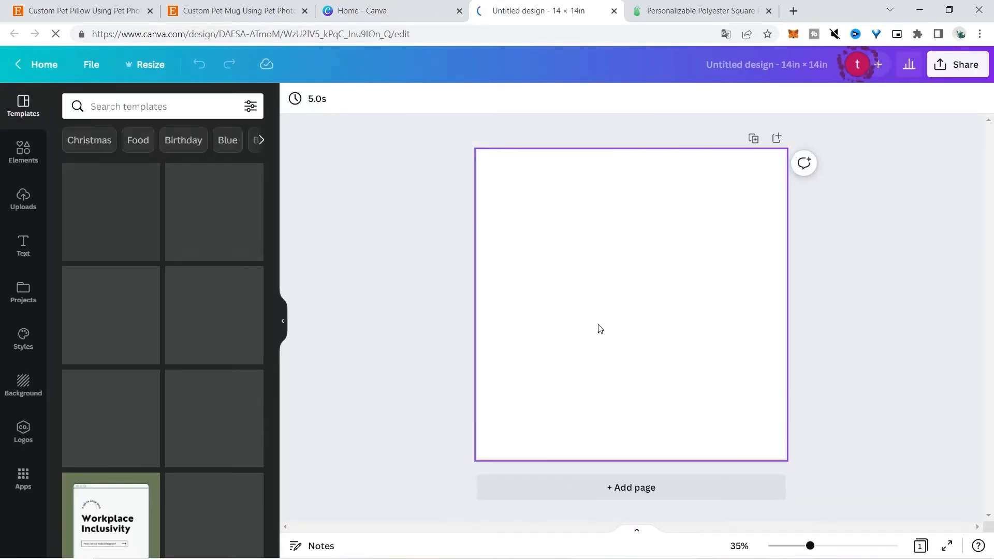
- Search the photos for "cat" and add the sitting orange-and-white cat to the page
left_click(112, 110)
type("cat")
key("Return")
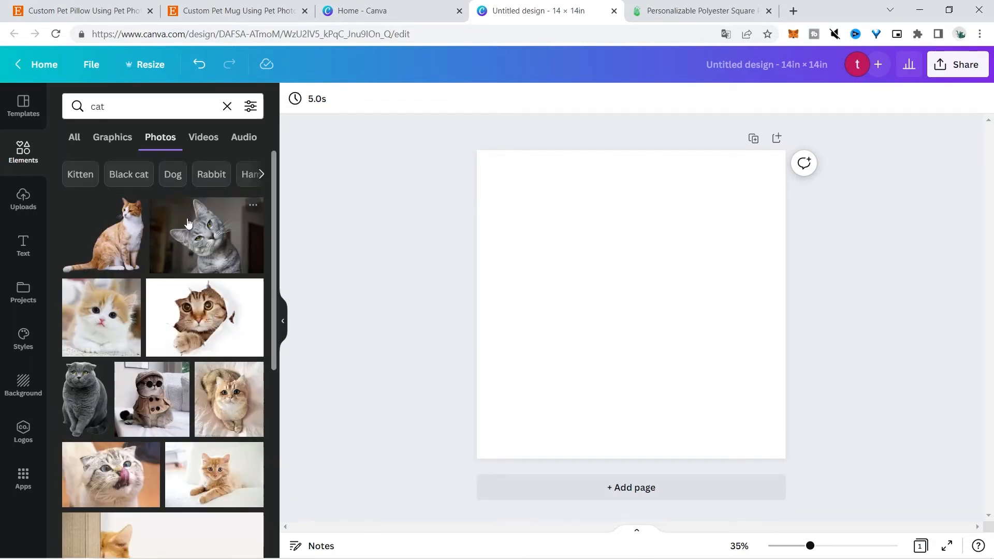
left_click(118, 230)
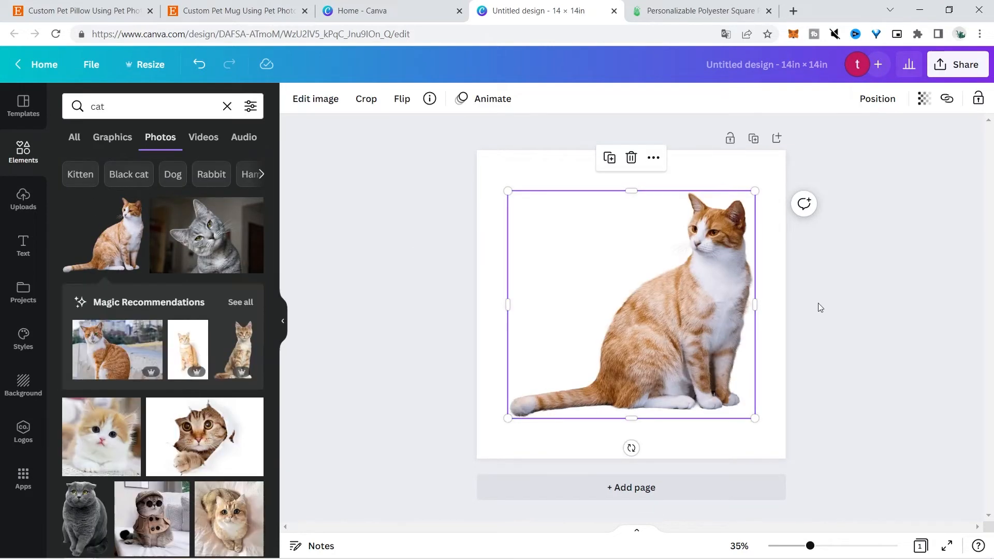
- Shrink the cat photo, place it in the upper-left part of the page, and put a duplicate in the lower-right part
left_click_drag(756, 192, 669, 272)
left_click_drag(634, 325, 607, 234)
left_click(850, 226)
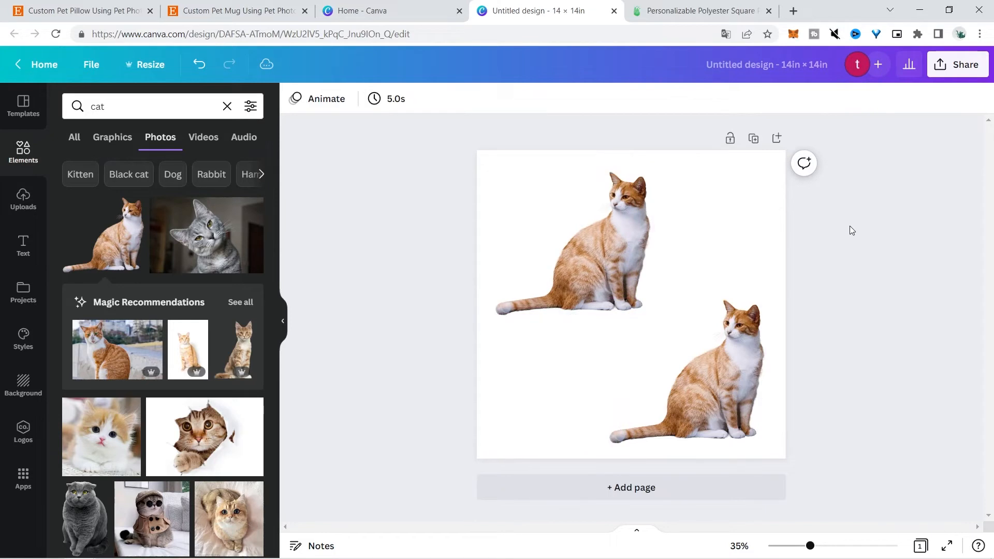
left_click(636, 242)
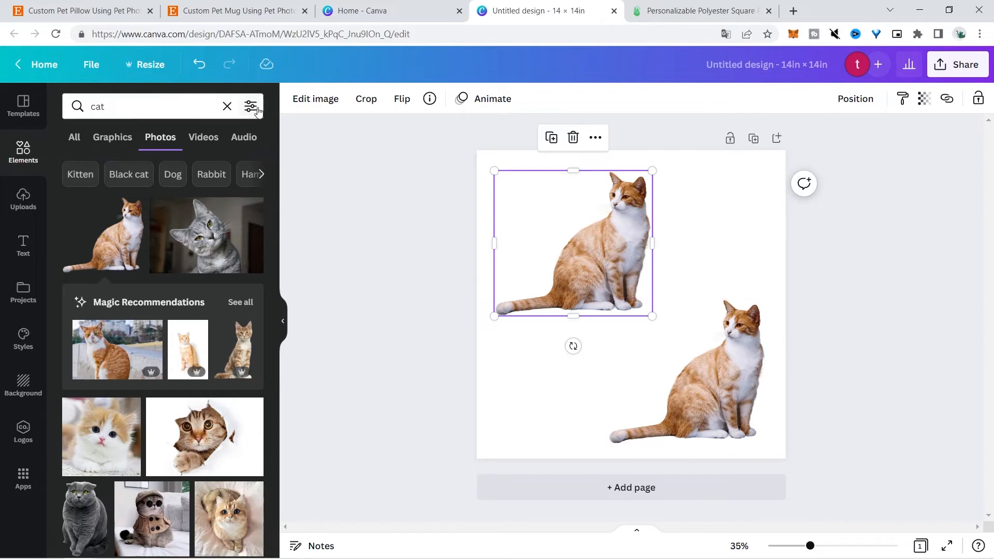
left_click(313, 98)
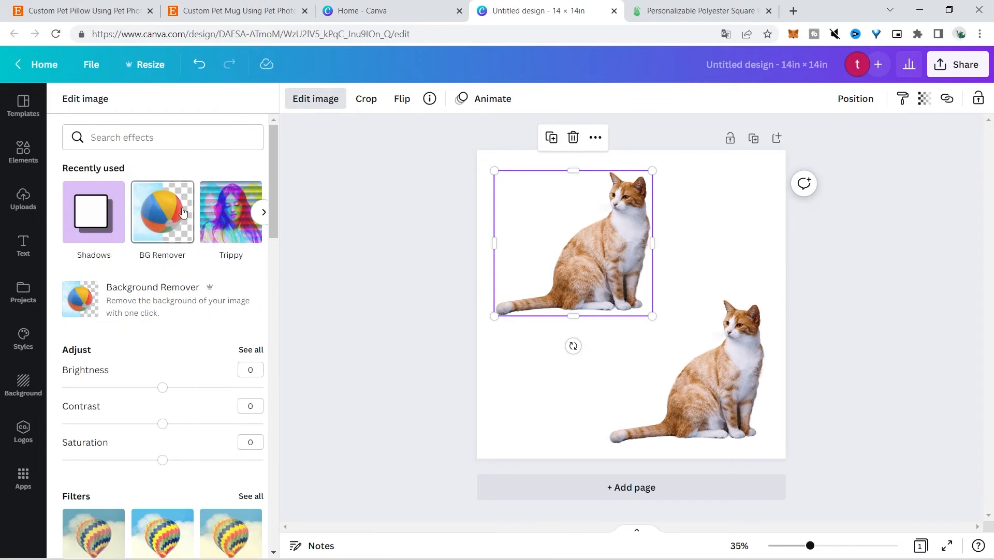
left_click(434, 267)
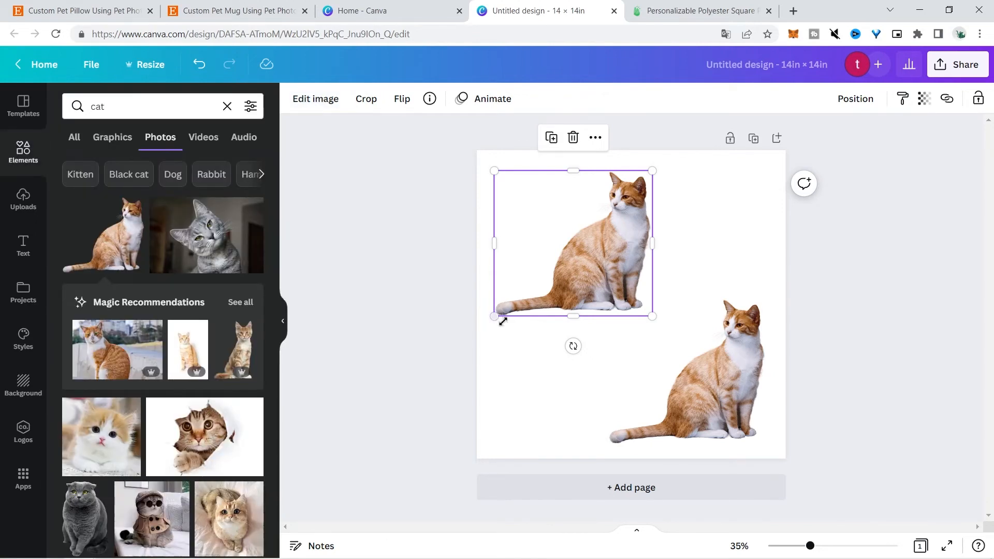
- Search the image effects for "prism" and open the Prisma filters for the lower-right cat photo
left_click(748, 395)
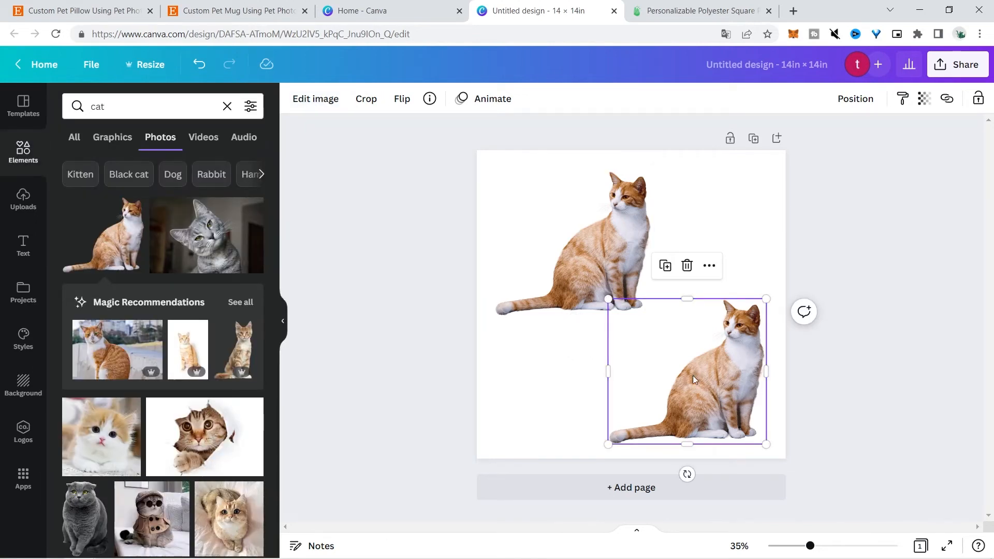
left_click(322, 103)
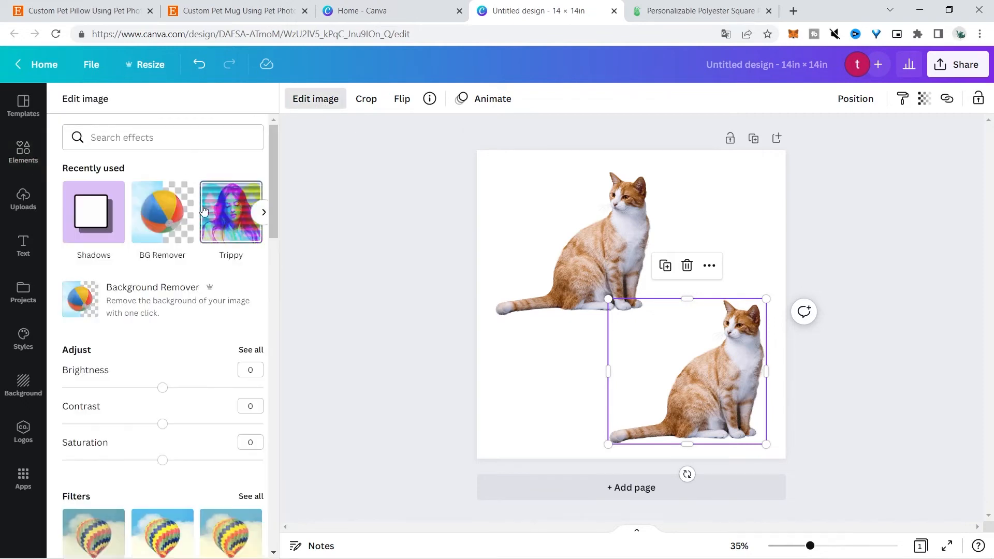
left_click(181, 137)
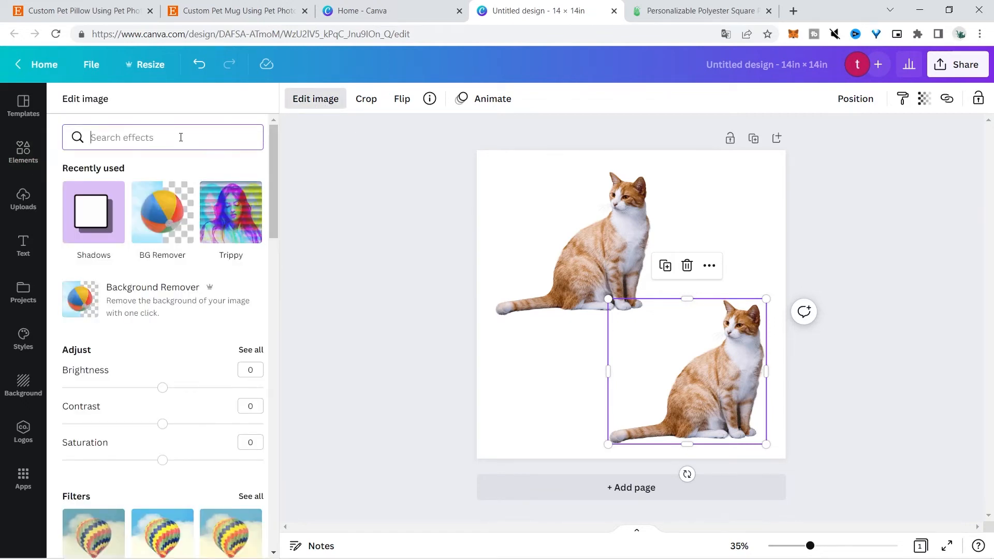
type("prism")
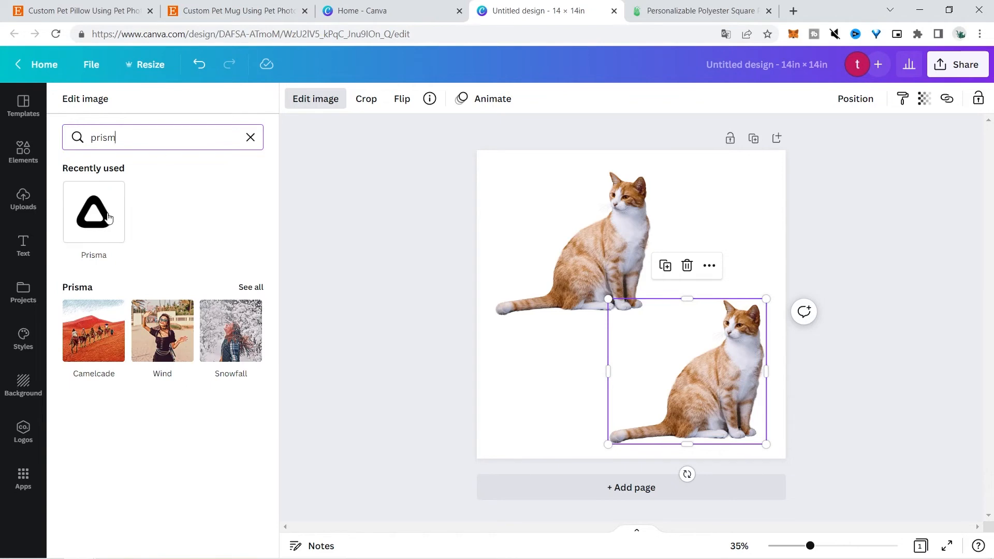
left_click(94, 212)
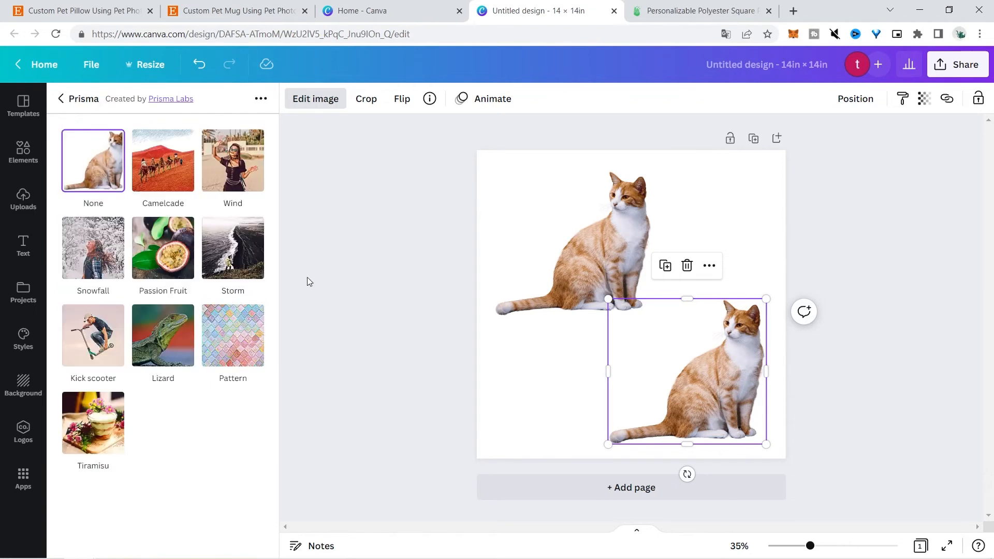
- Try the Camelcade, Wind, Snowfall, Passion Fruit, Storm, Kick scooter, Lizard, Pattern and Tiramisu filters on the lower-right cat
left_click(153, 166)
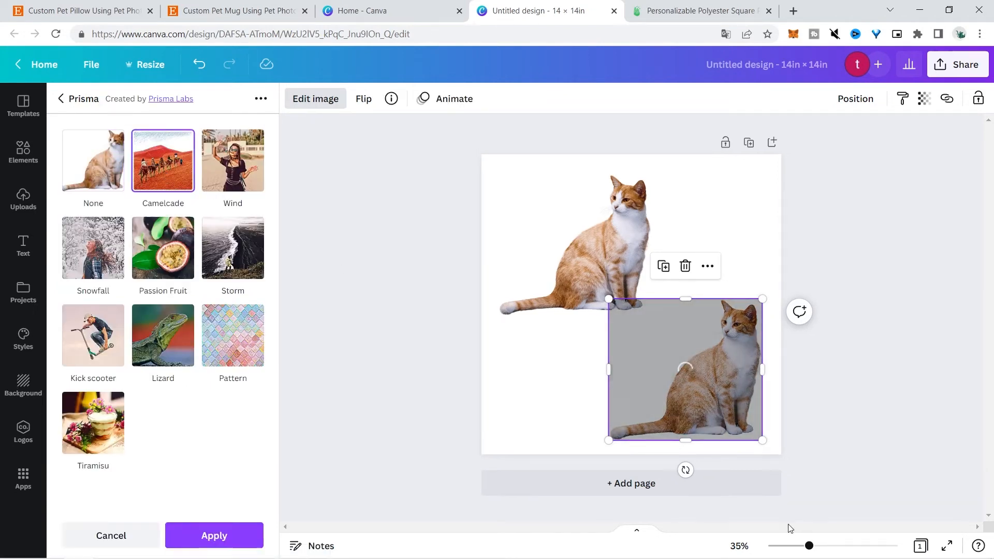
left_click_drag(809, 546, 821, 546)
left_click(233, 160)
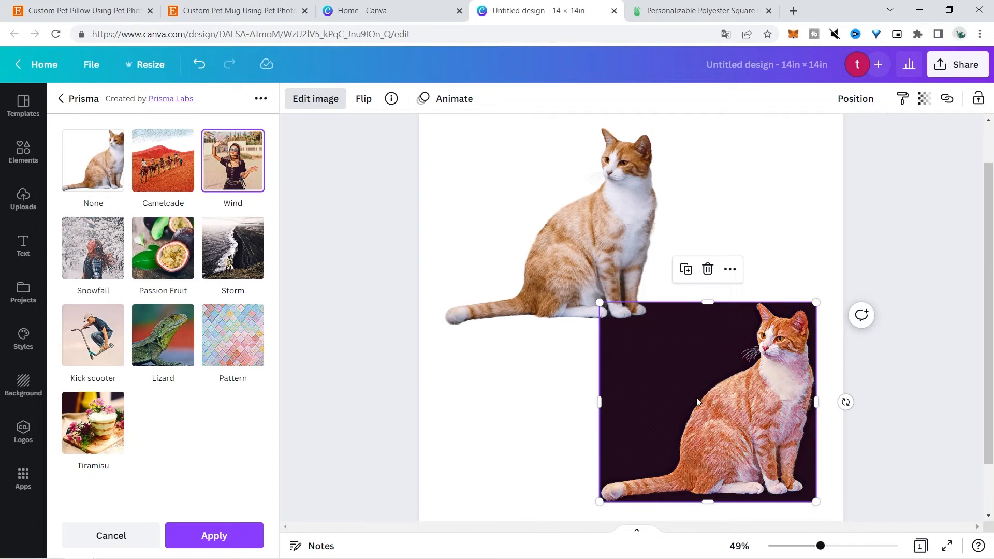
left_click(91, 251)
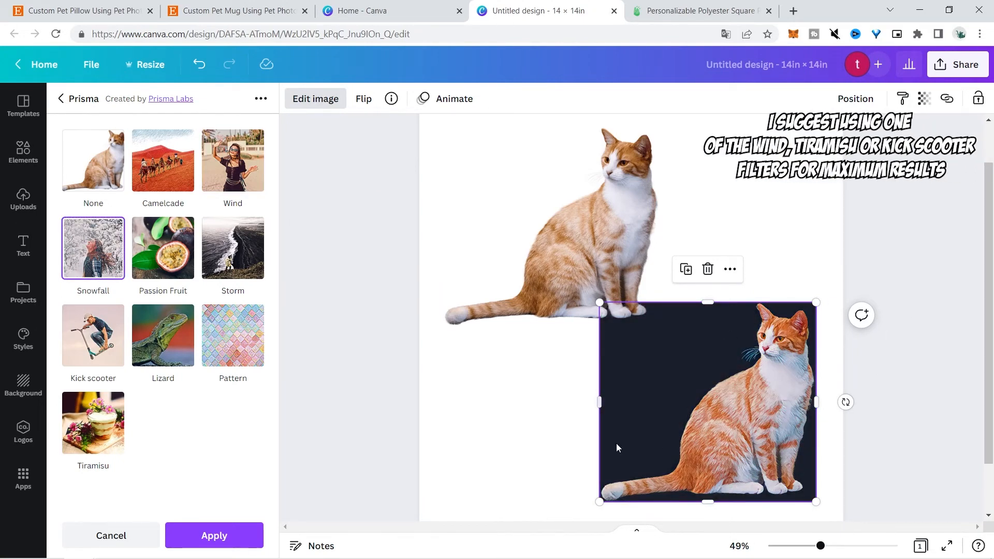
left_click(160, 283)
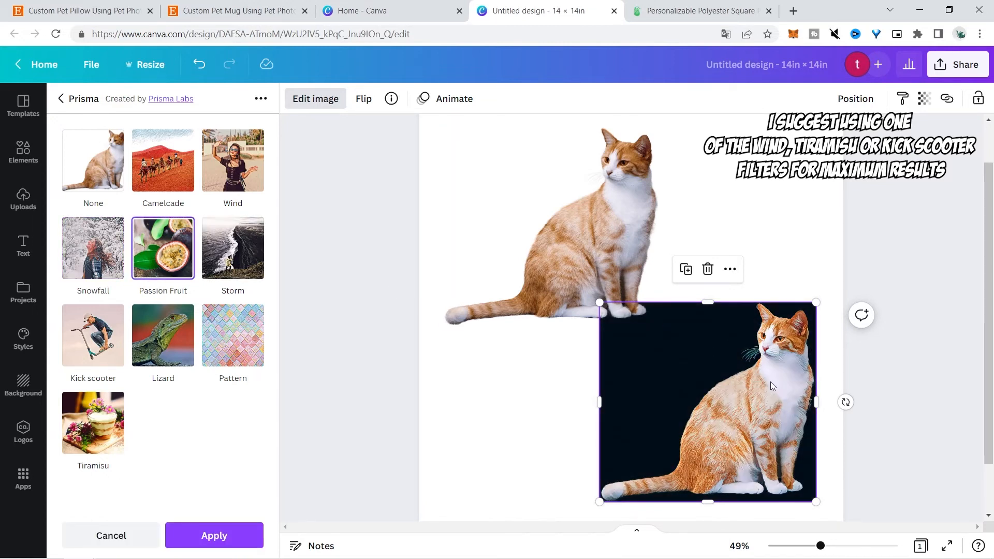
left_click(237, 259)
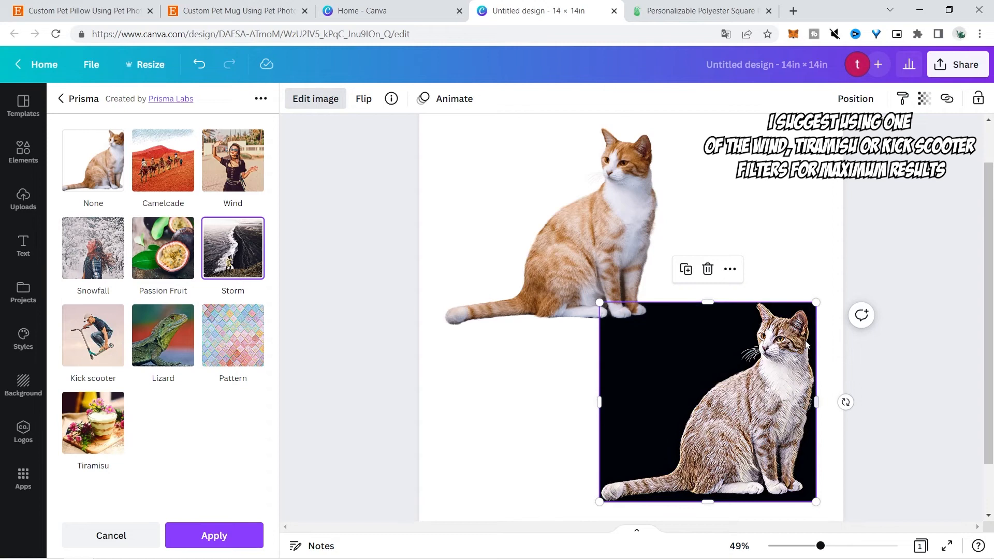
left_click(104, 334)
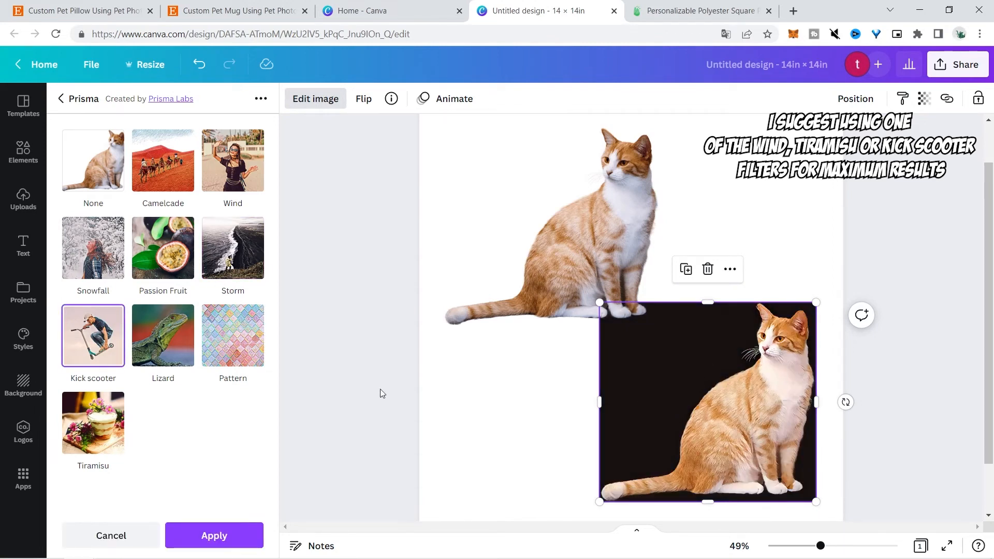
left_click(182, 365)
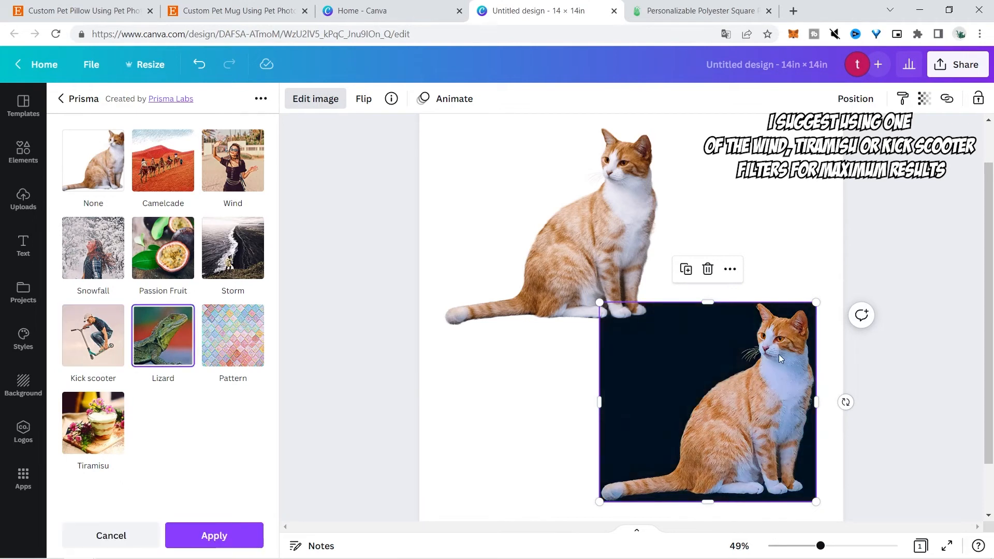
left_click(254, 357)
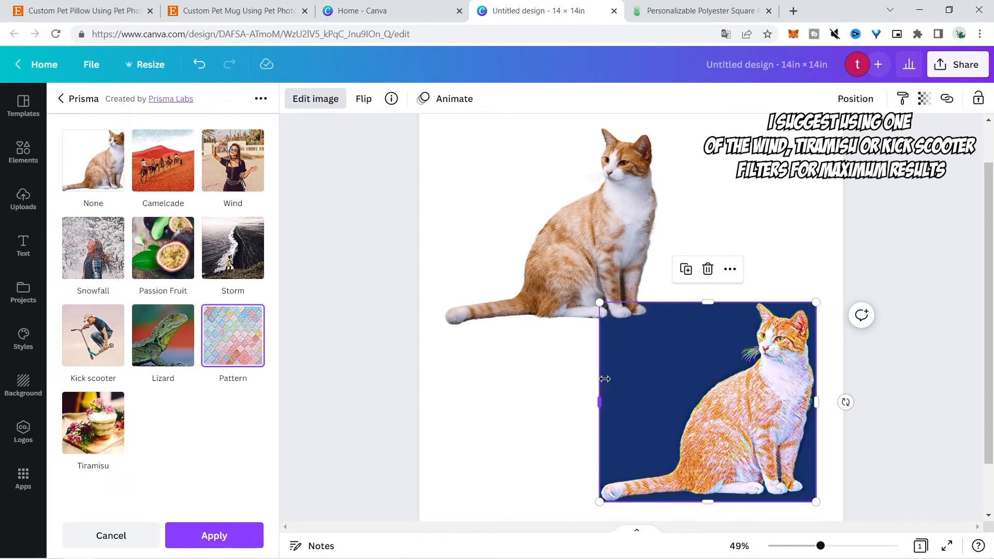
left_click(117, 422)
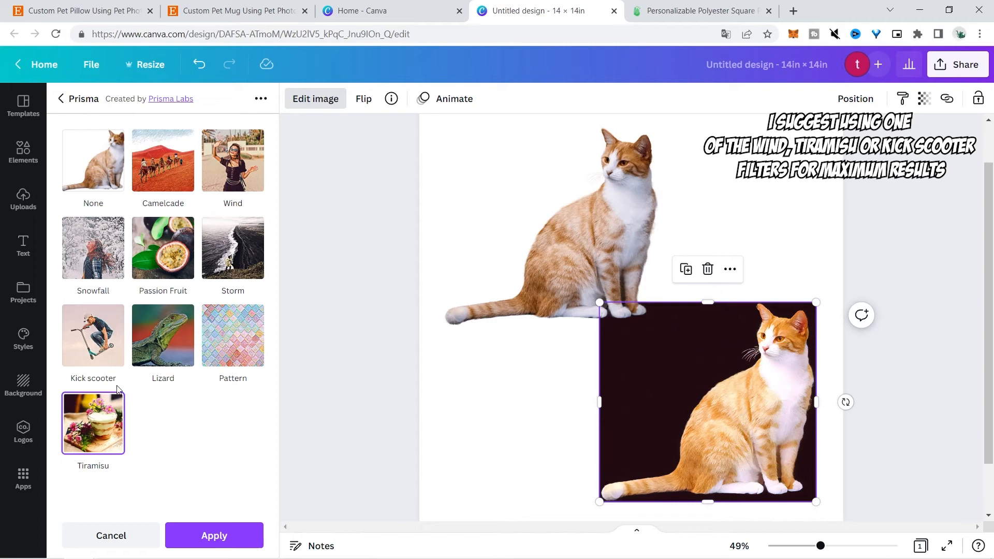
- Apply the Kick scooter filter to the lower-right cat and make it the page's only image, enlarged and horizontally centred
left_click(107, 348)
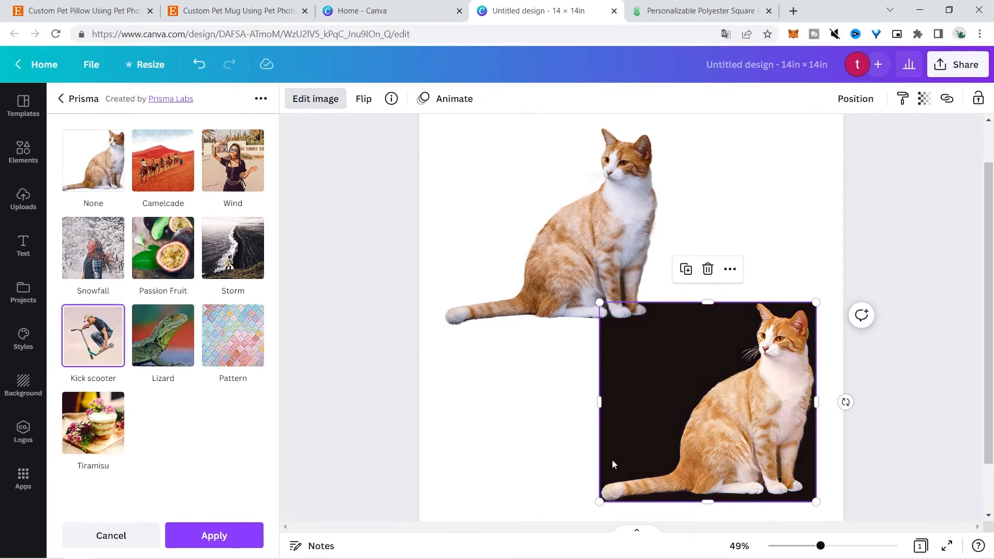
key("Escape")
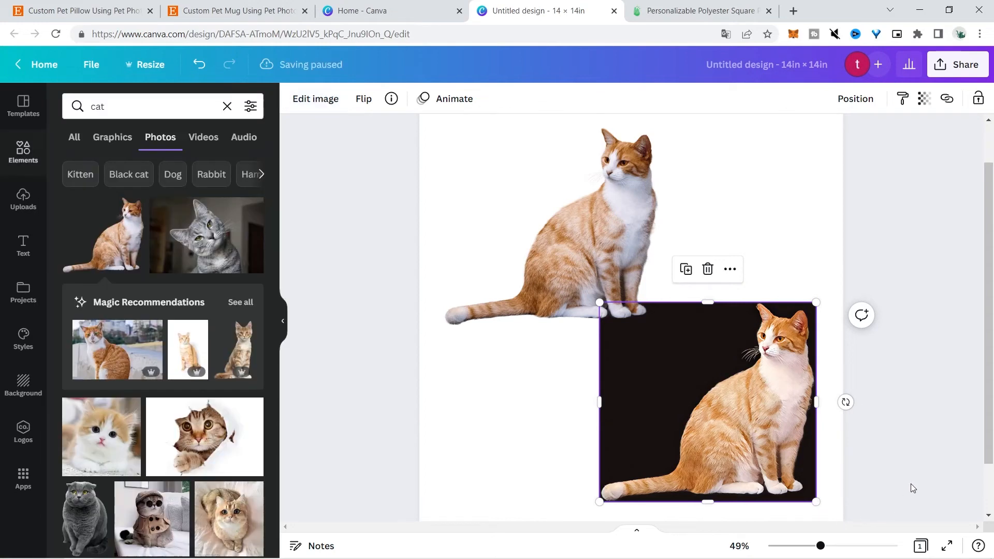
left_click(879, 473)
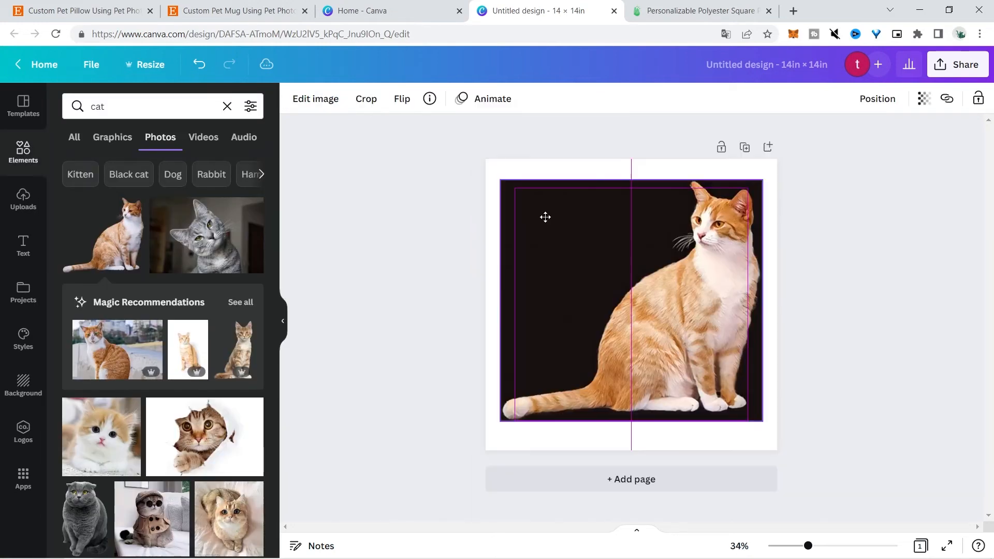
left_click_drag(545, 216, 545, 217)
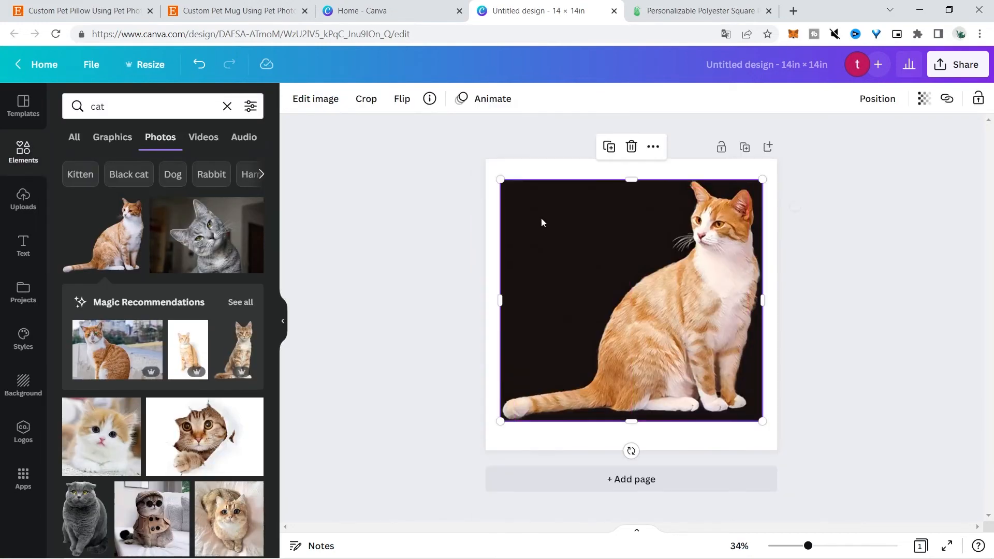
- Find the Background Remover among the image effects and remove the dark background from the filtered cat photo
left_click(289, 98)
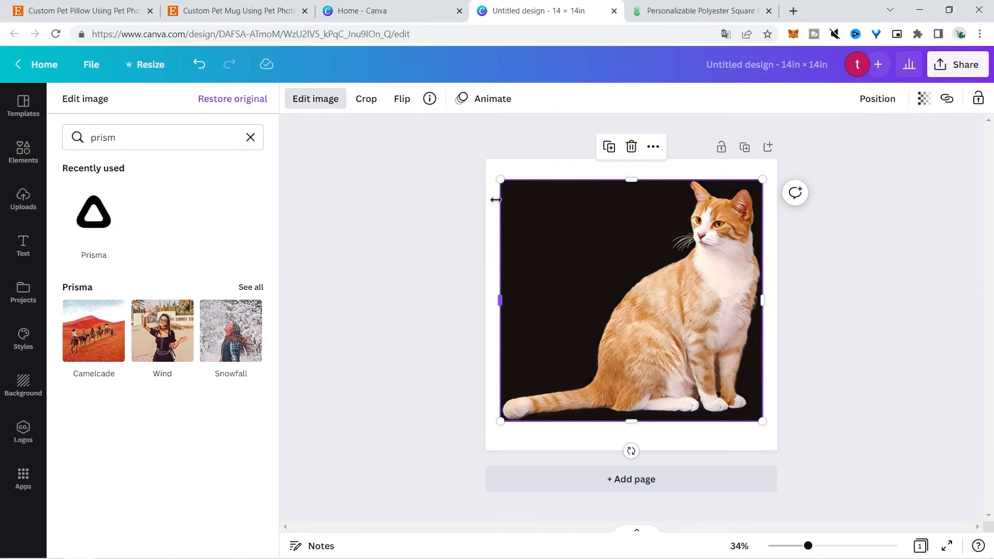
left_click_drag(217, 133, 15, 137)
type("back")
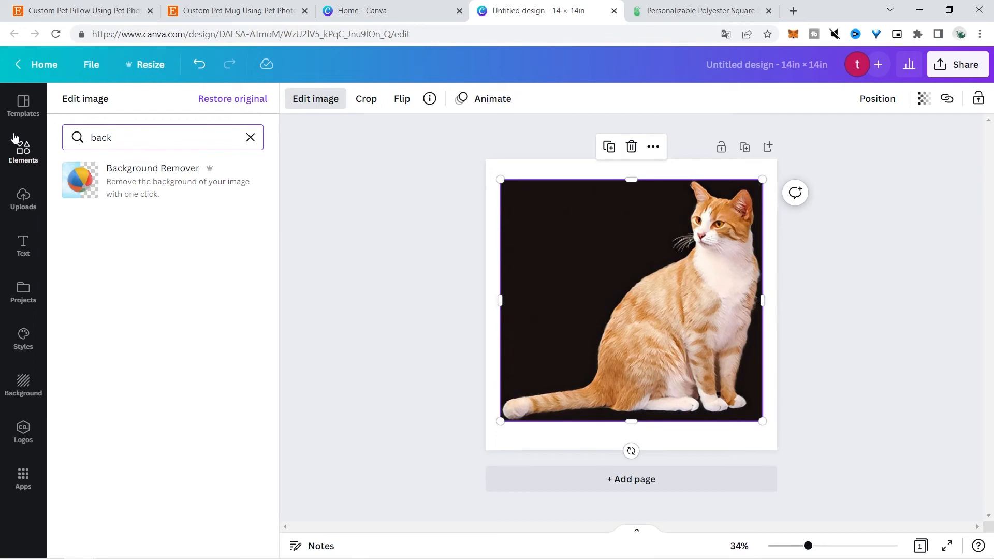
left_click(111, 171)
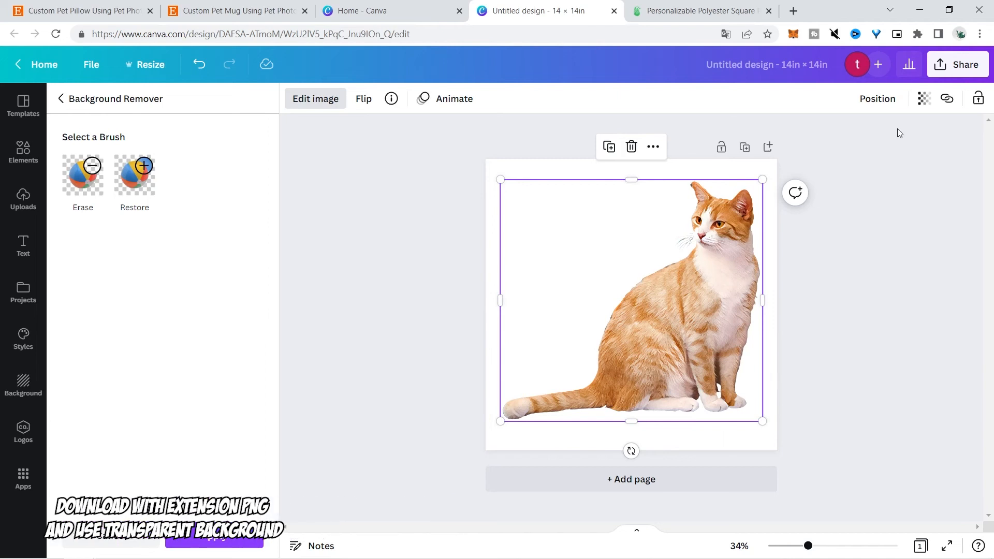
- Download the design as a PNG with a transparent background at size ×3, 6,000 × 6,000 px
left_click(964, 69)
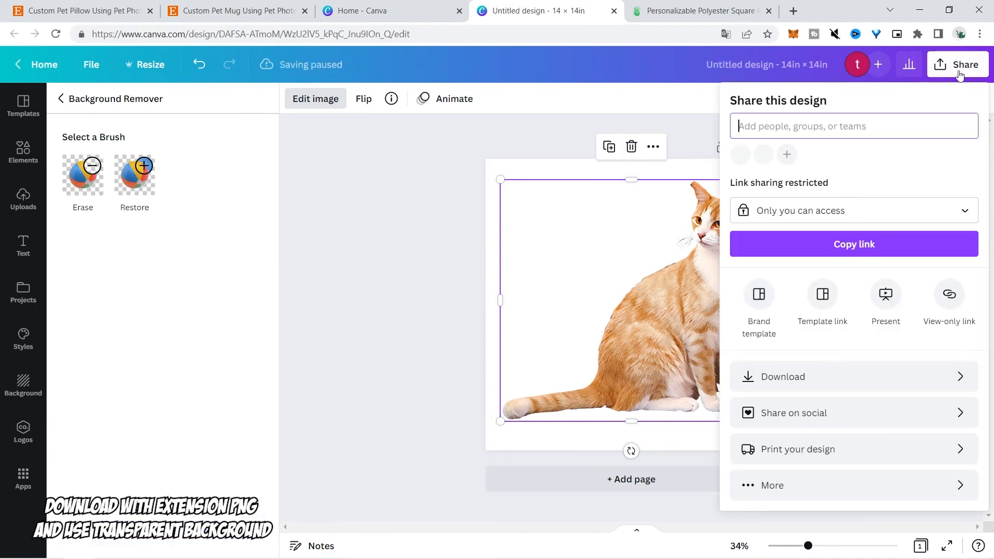
left_click(812, 385)
left_click(752, 235)
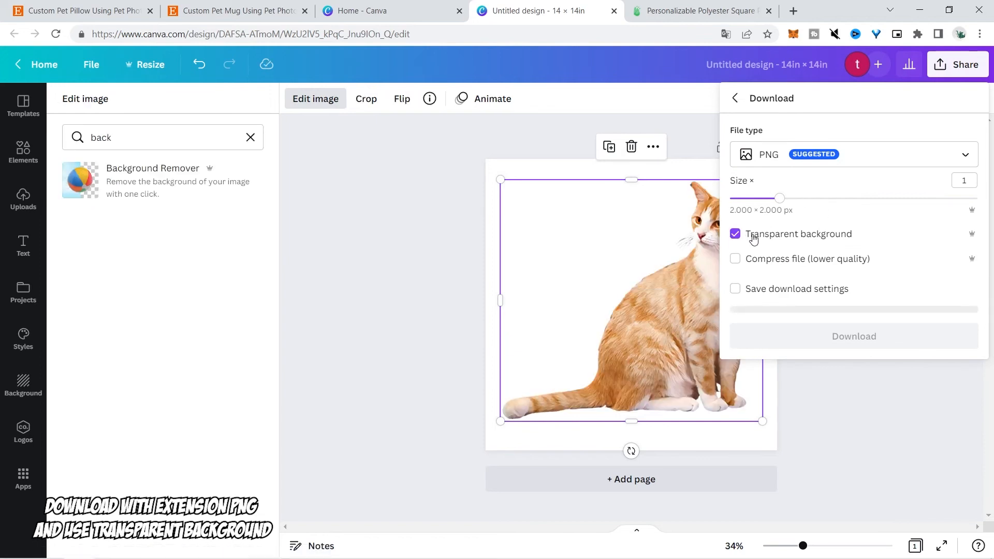
left_click_drag(779, 198, 977, 198)
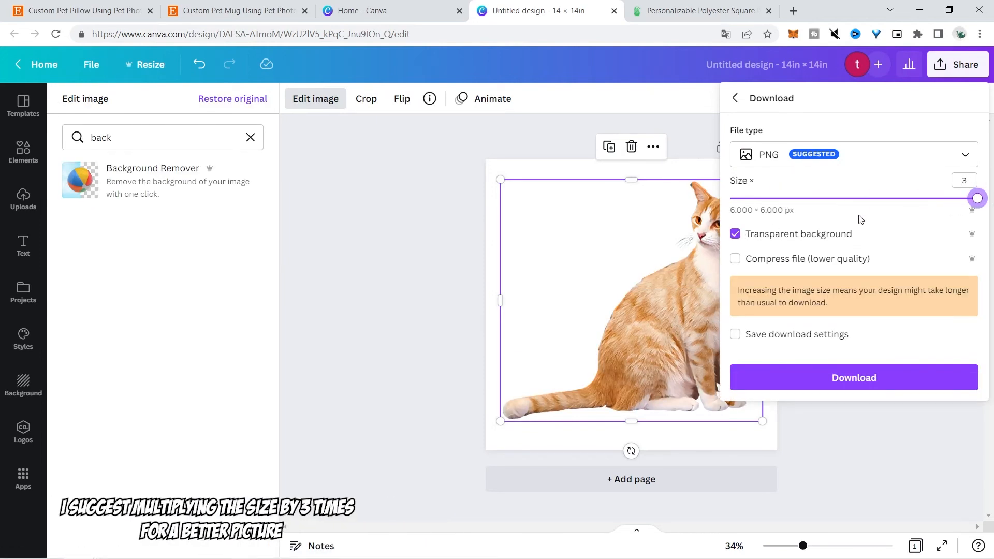
left_click(840, 387)
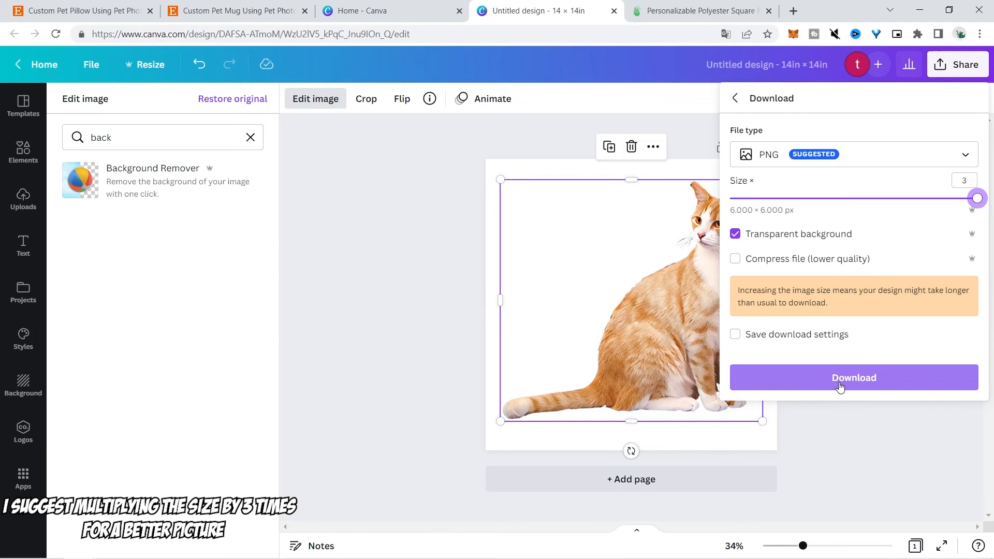
- Switch to Printify, start designing the MWW On Demand square pillow at 14" × 14", and upload Untitled design (16).png from Downloads
left_click(699, 10)
scroll(992, 170, "up", 4)
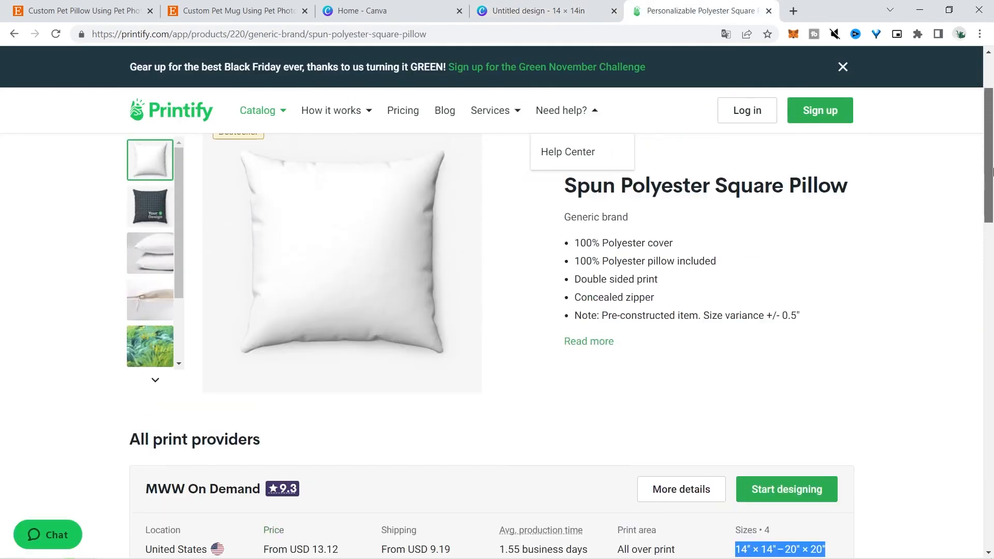
left_click_drag(993, 172, 993, 161)
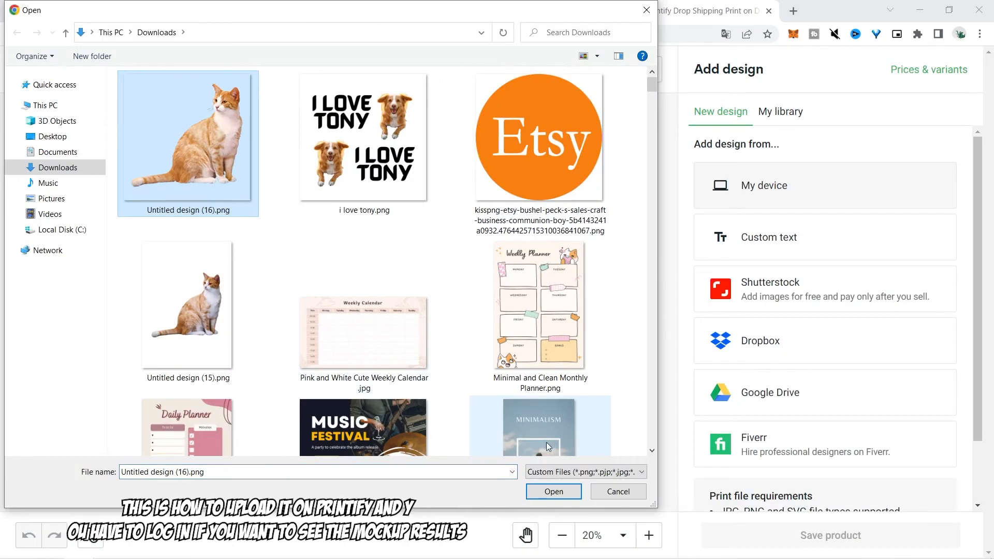
left_click(554, 471)
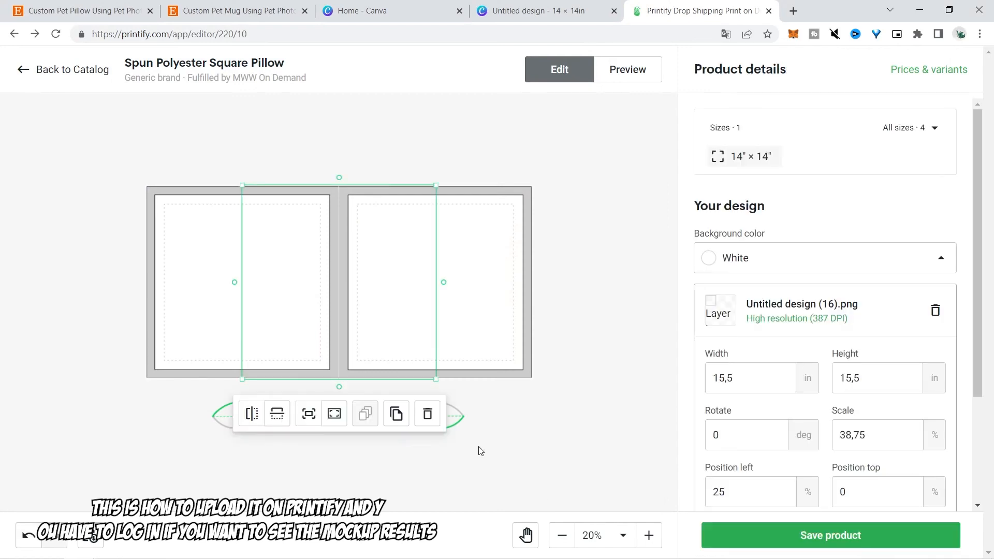
- Shrink the cat design to about 12.57 × 12.57 in and position it within the pillow's left print panel
left_click_drag(383, 303, 298, 303)
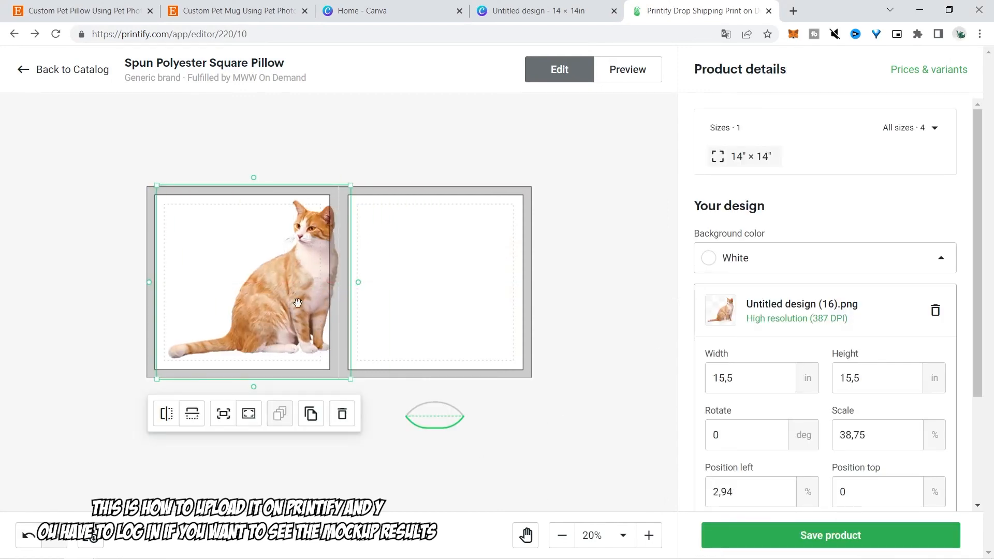
left_click_drag(350, 381, 314, 342)
left_click_drag(278, 310, 283, 332)
- Set the pillow's background color to Dark grey and compare the design with the custom pet pillow listing on Etsy
left_click(851, 265)
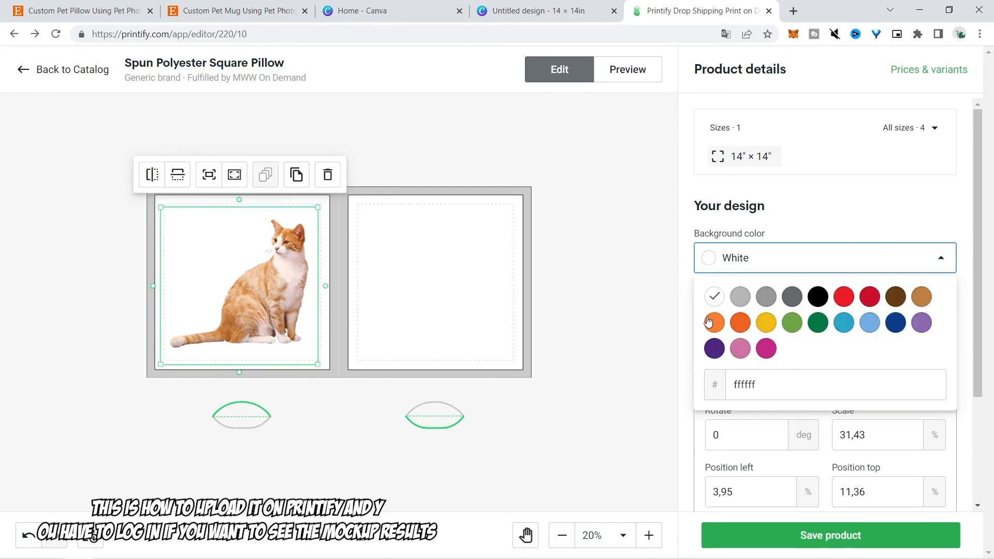
left_click(895, 323)
left_click(786, 264)
left_click(768, 290)
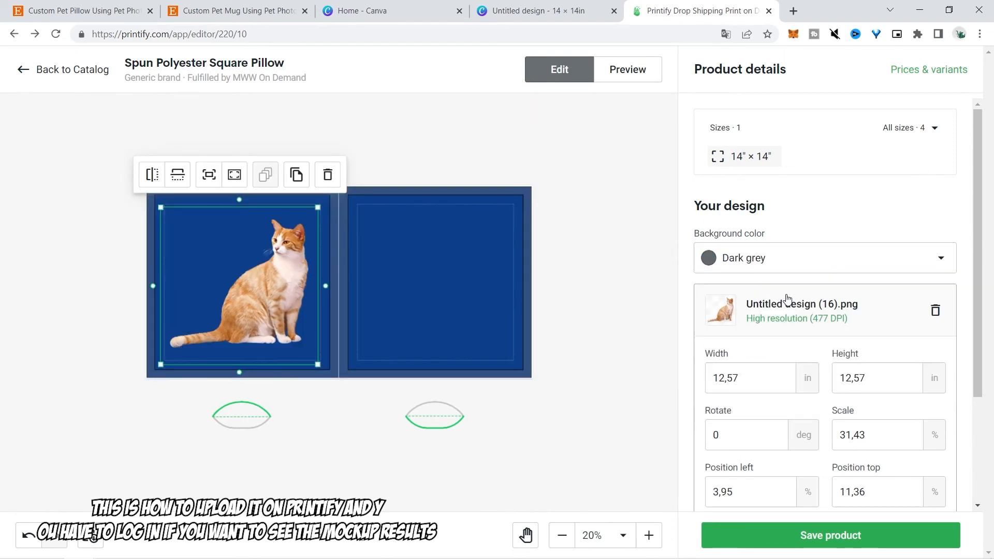
left_click(54, 4)
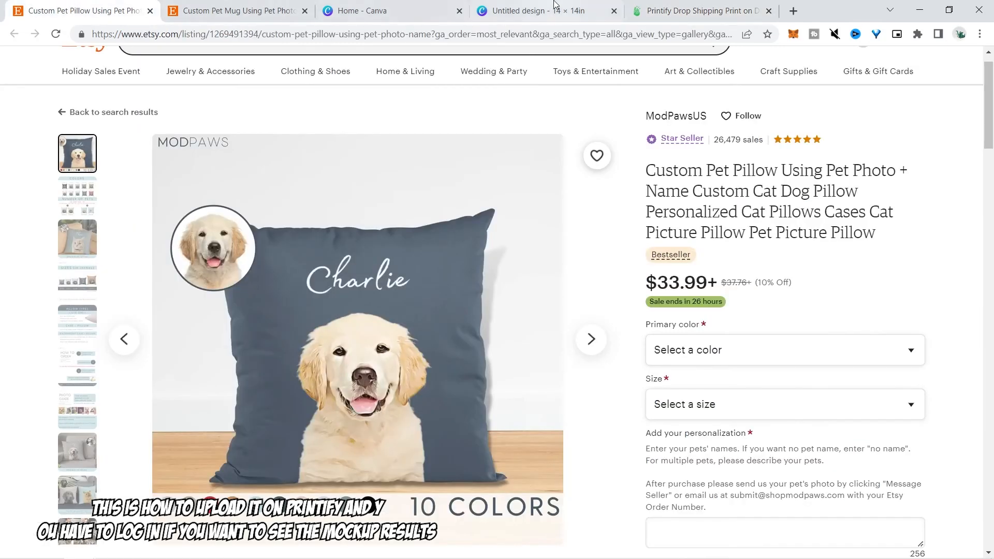
left_click(653, 9)
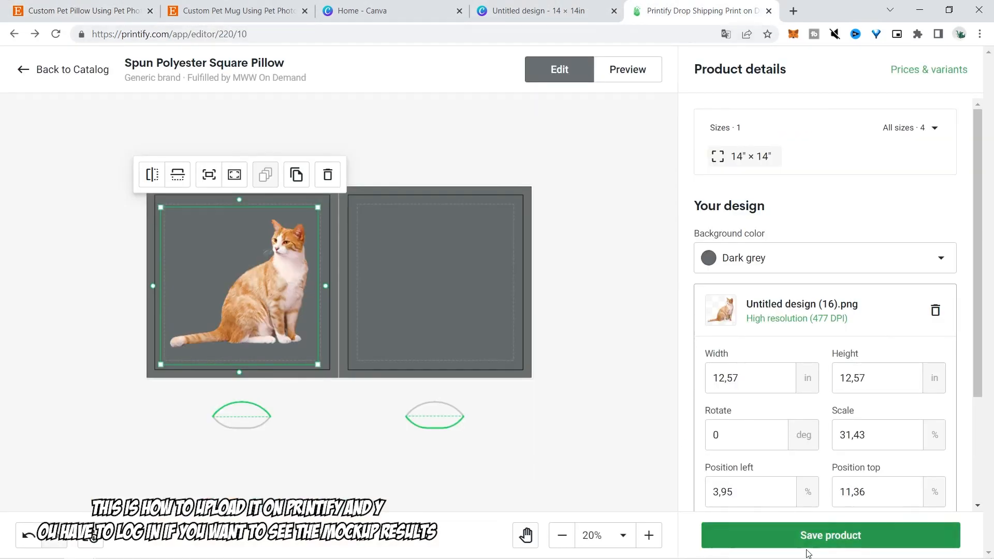
- Save the pillow product and examine an enlarged view of its front mockup
left_click_drag(977, 245, 976, 370)
left_click(873, 539)
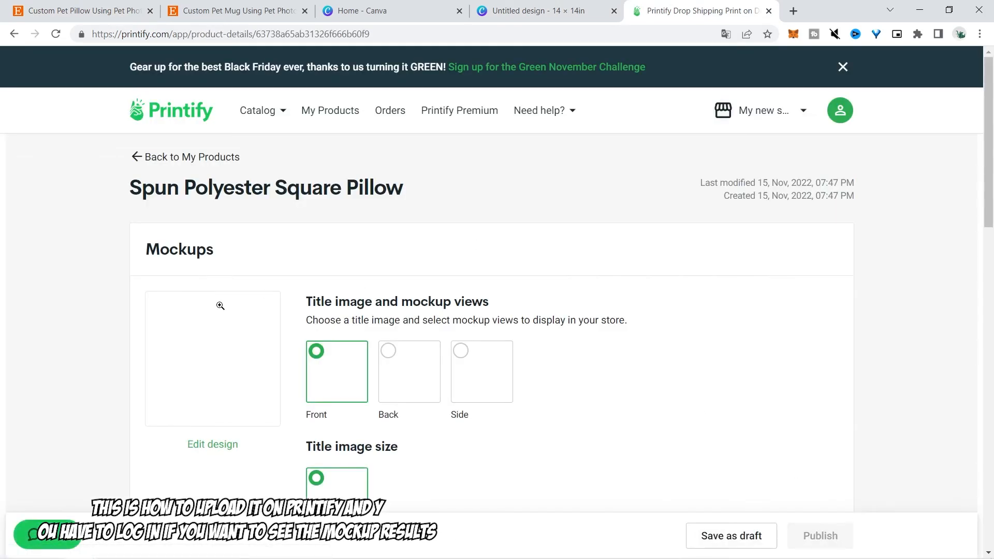
left_click_drag(989, 200, 988, 226)
left_click(228, 282)
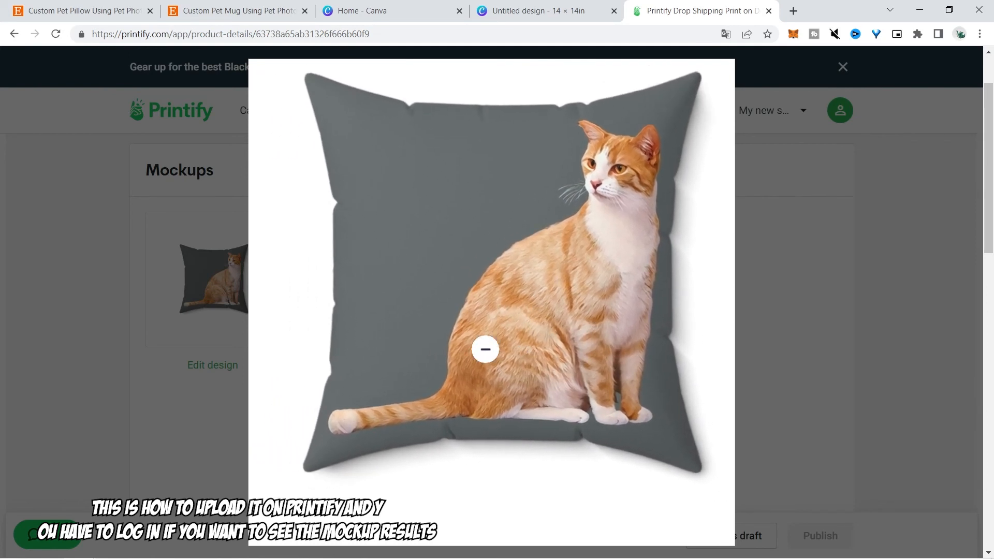
left_click(778, 337)
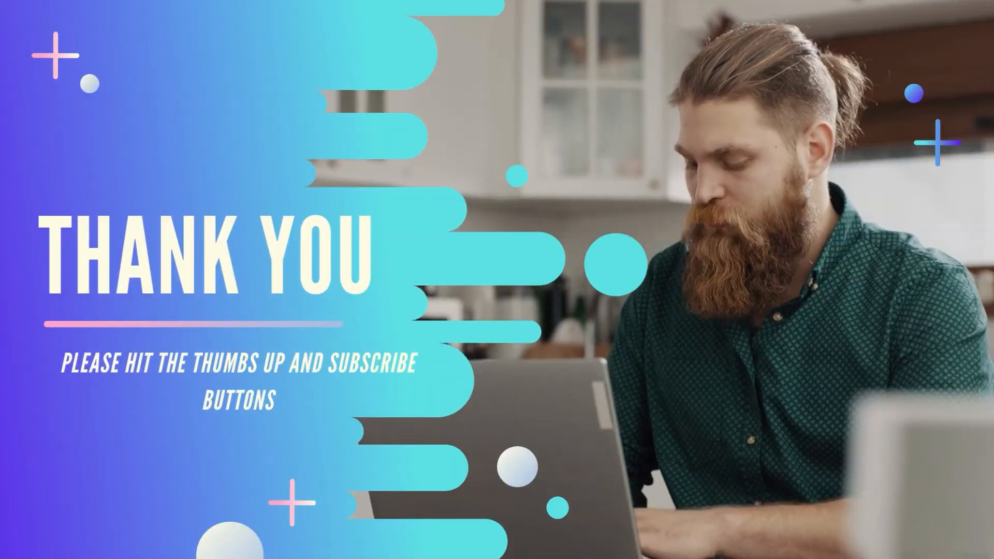